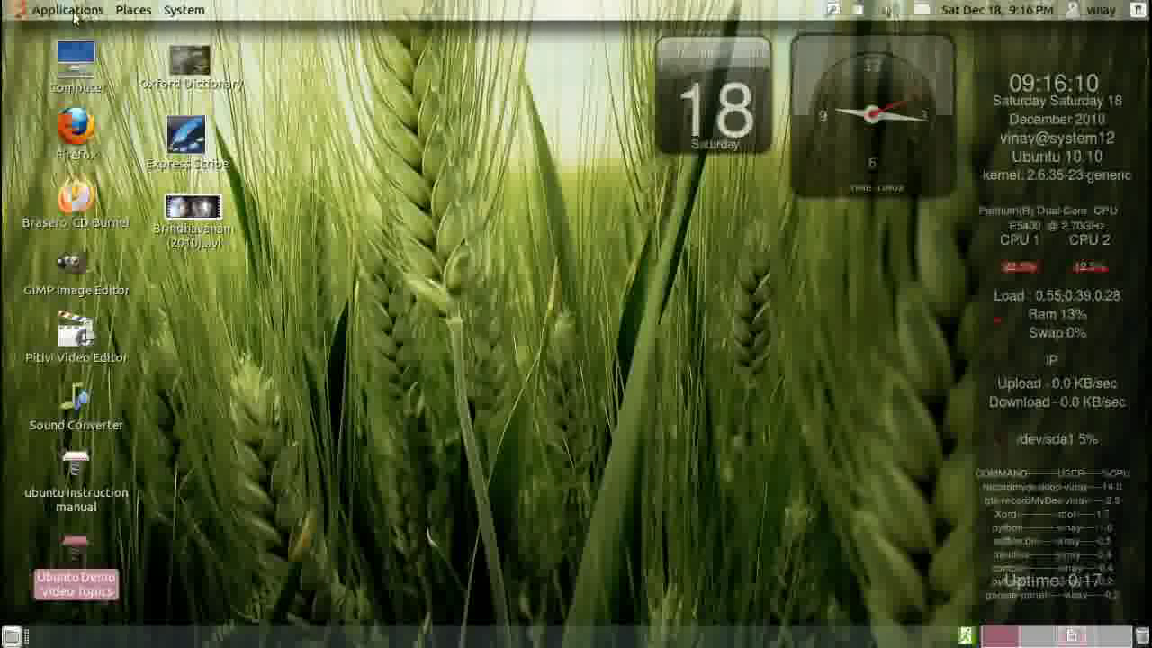
# - Launch Ubuntu Software Center from the Applications menu
pyautogui.click(45, 10)
pyautogui.click(82, 217)
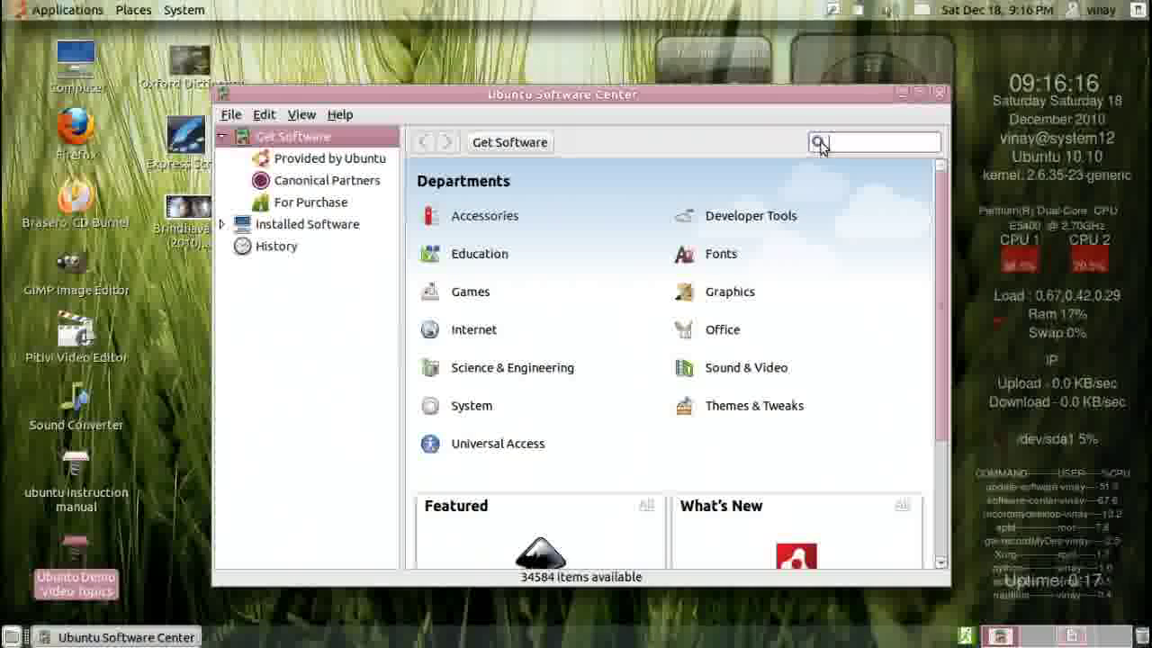
# - Search the software catalogue for 'screenle' to find Screenlets
pyautogui.click(820, 144)
pyautogui.write('screenl')
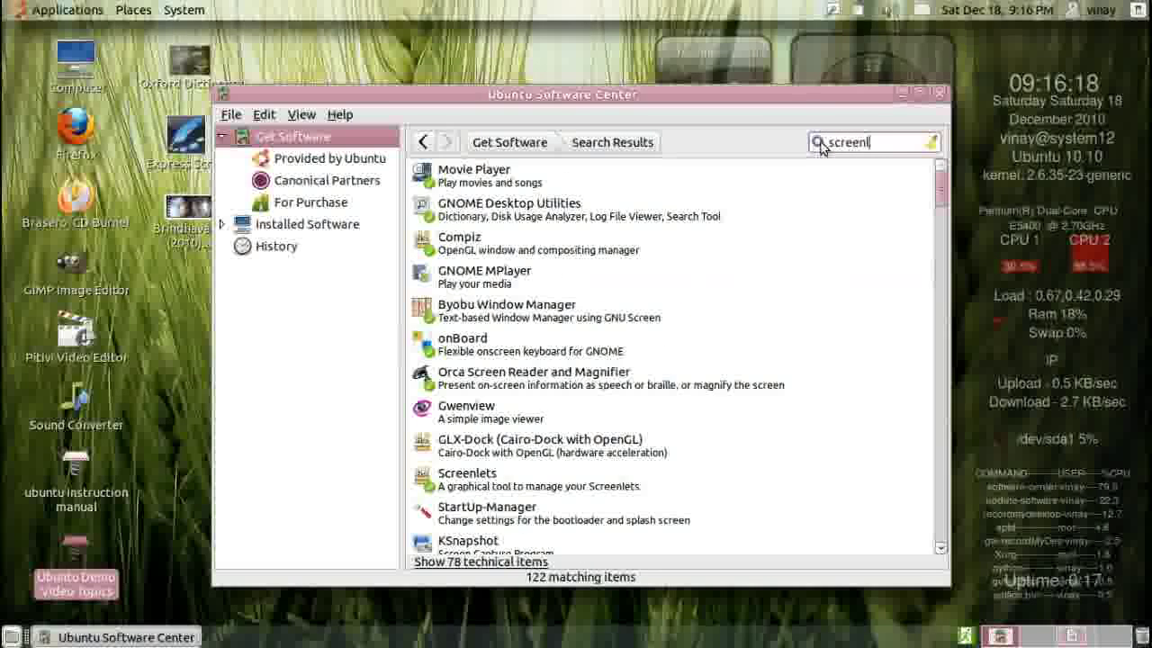
pyautogui.write('et')
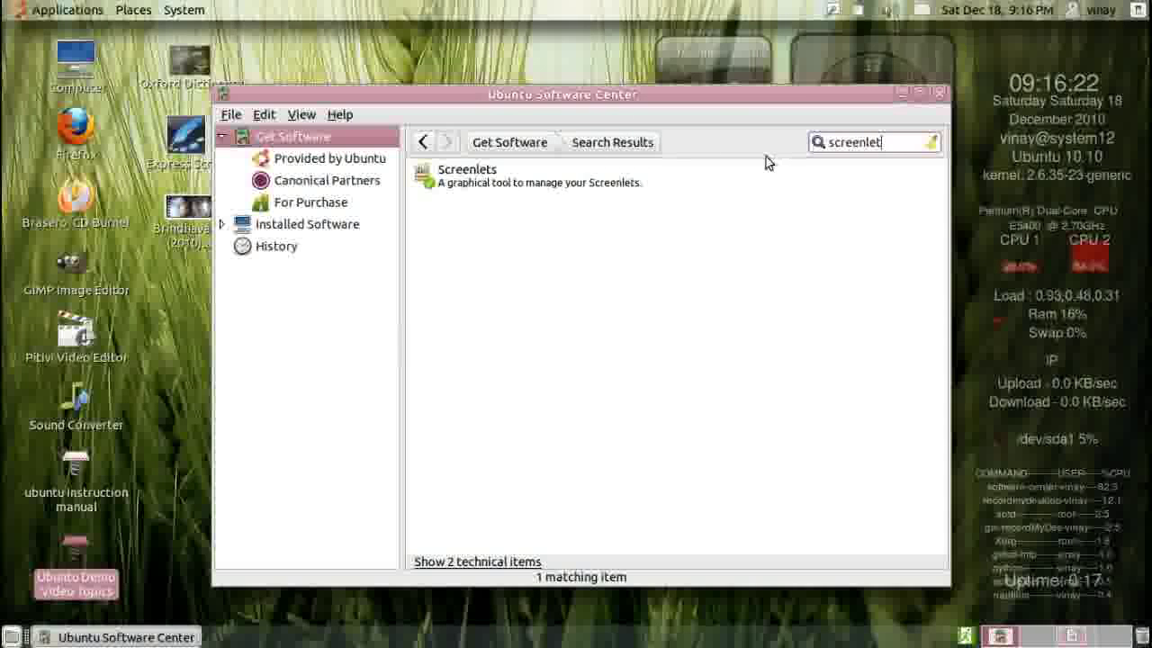
# - Close Software Center and start Screenlets Manager from Applications > Accessories
pyautogui.click(939, 97)
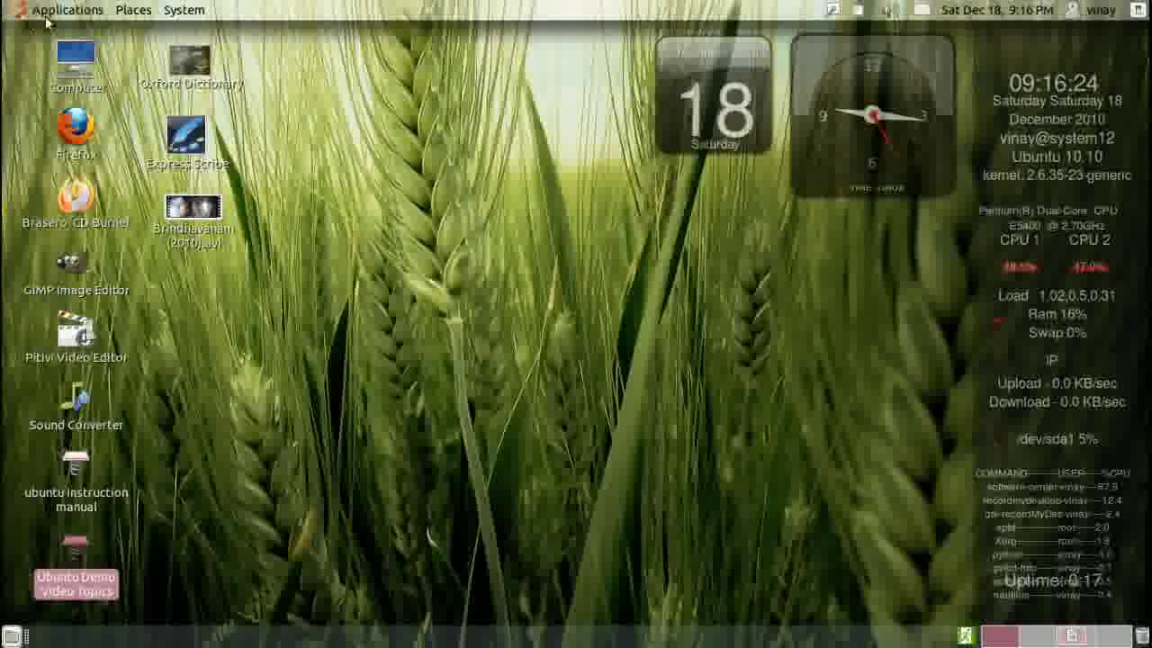
pyautogui.click(65, 10)
pyautogui.moveTo(106, 39)
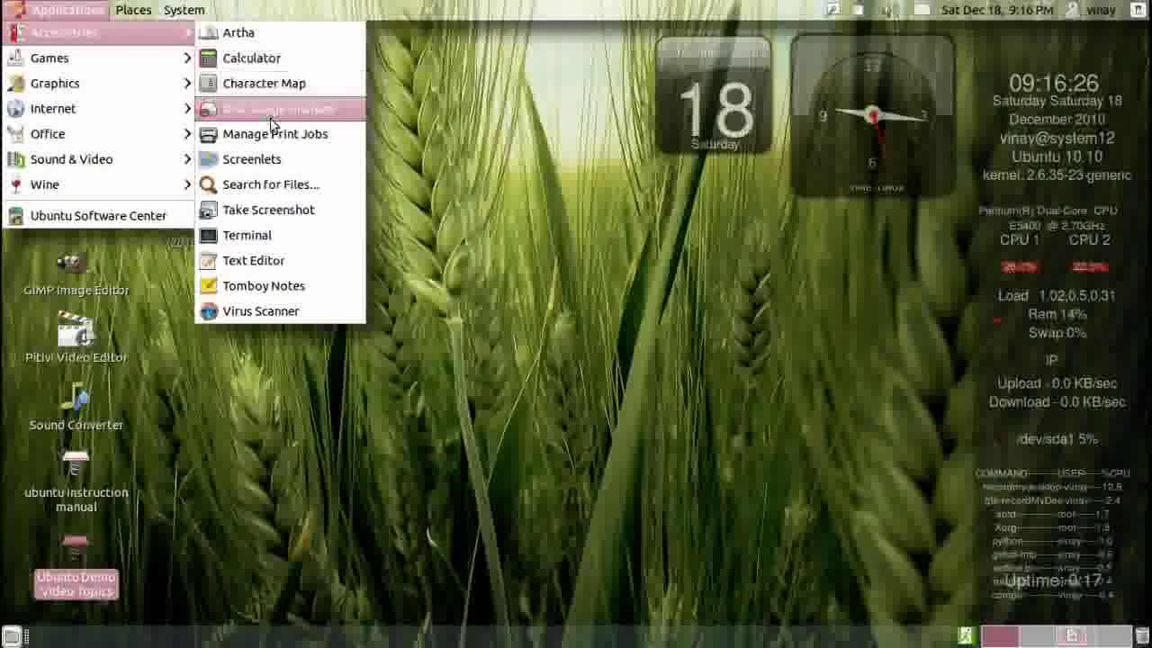
pyautogui.click(284, 160)
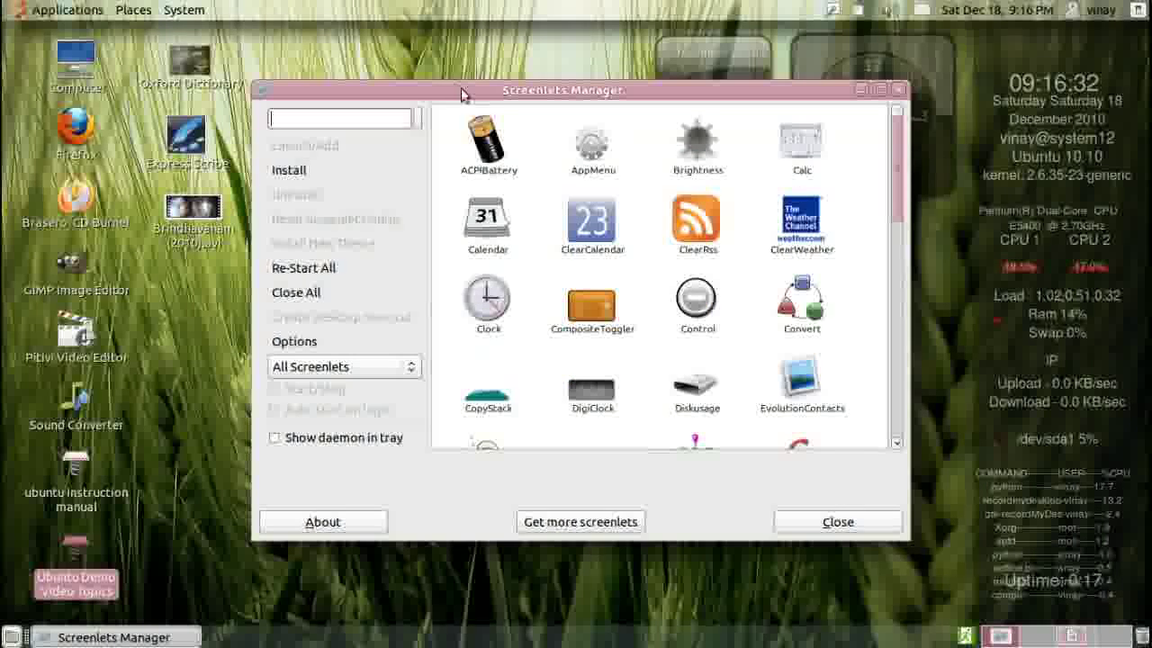
# - Select the Trash screenlet, enable Auto start on login, and launch it
pyautogui.moveTo(426, 145); pyautogui.dragTo(309, 70)
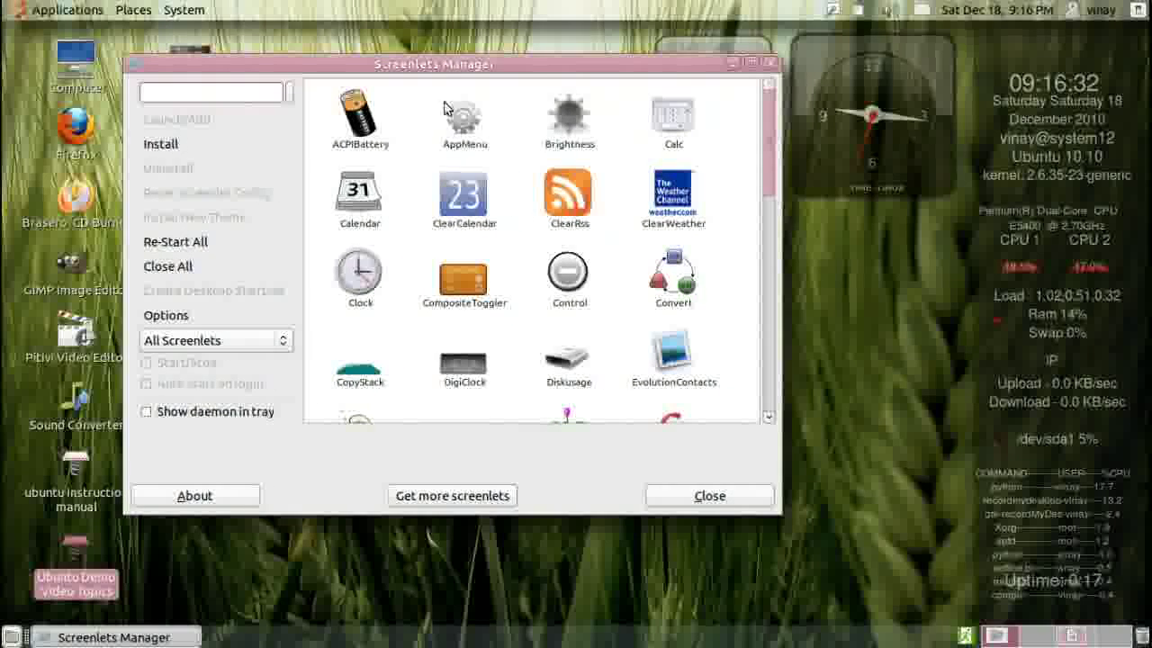
pyautogui.moveTo(471, 72); pyautogui.dragTo(532, 87)
pyautogui.moveTo(828, 205); pyautogui.dragTo(830, 435)
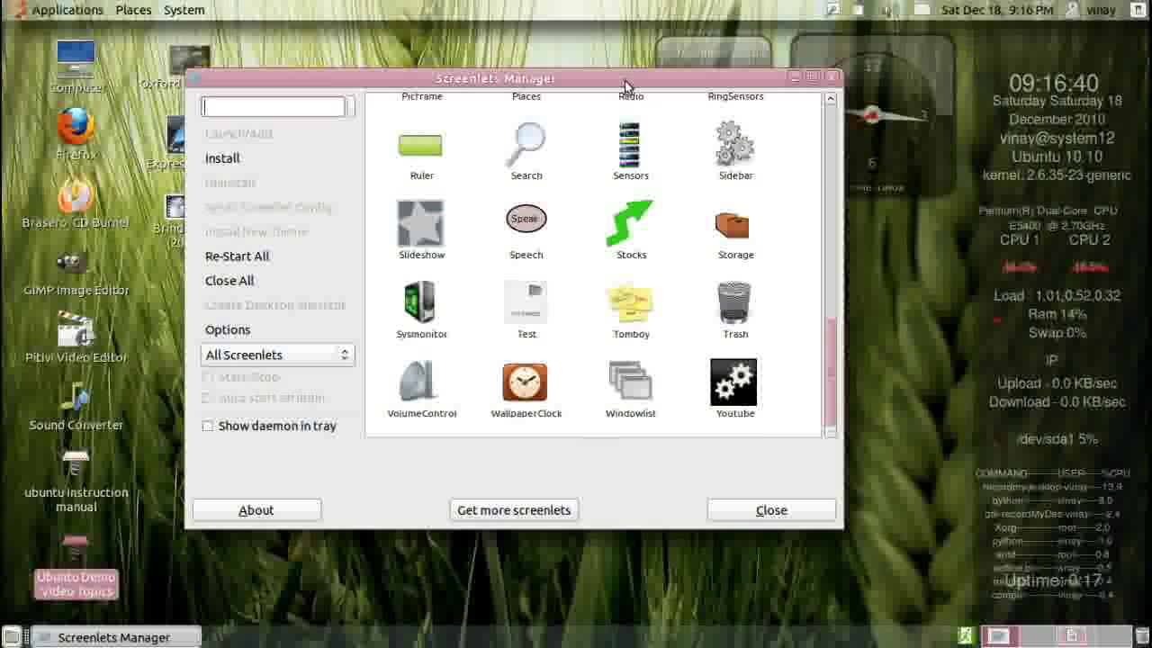
pyautogui.moveTo(627, 85); pyautogui.dragTo(608, 75)
pyautogui.click(731, 293)
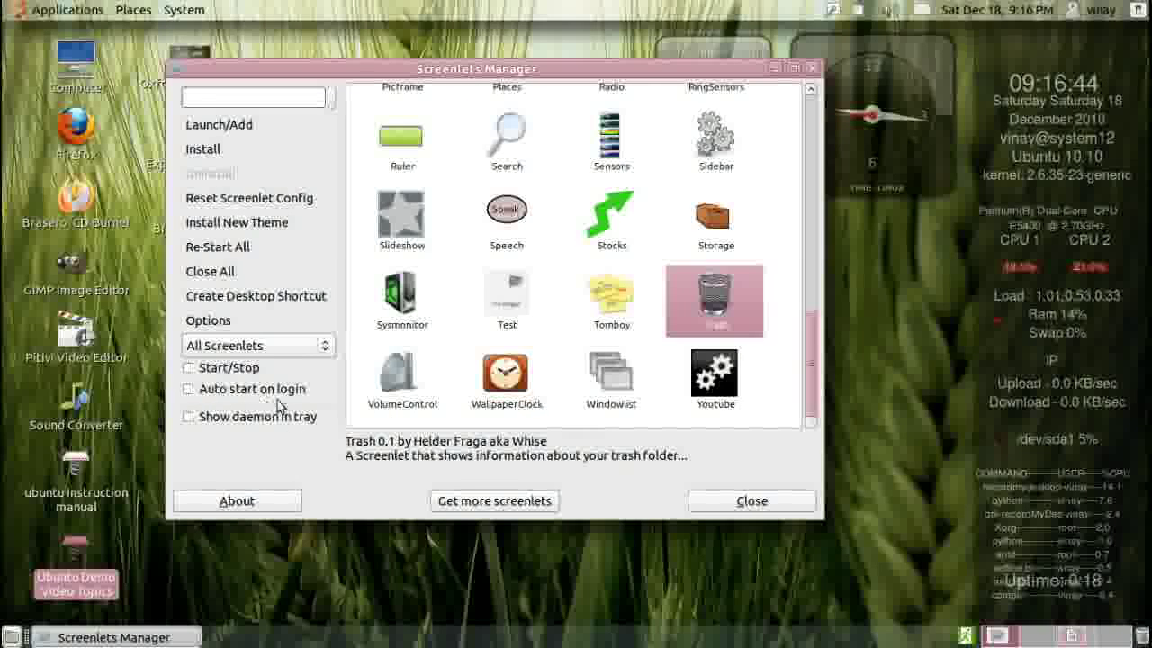
pyautogui.click(189, 391)
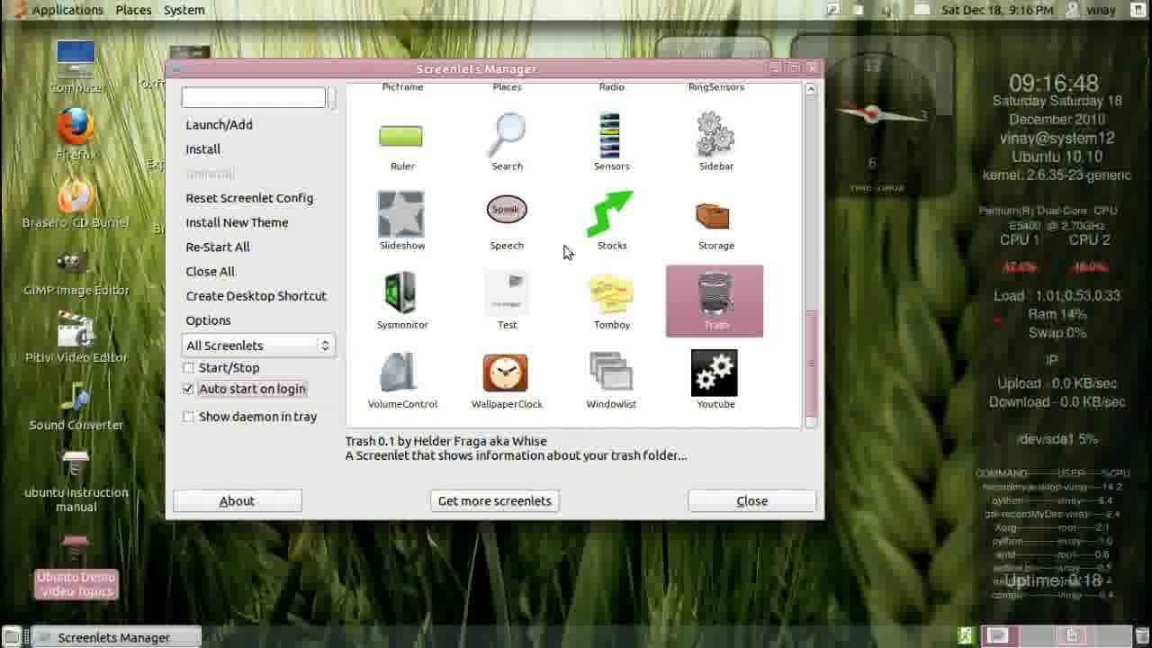
pyautogui.click(236, 129)
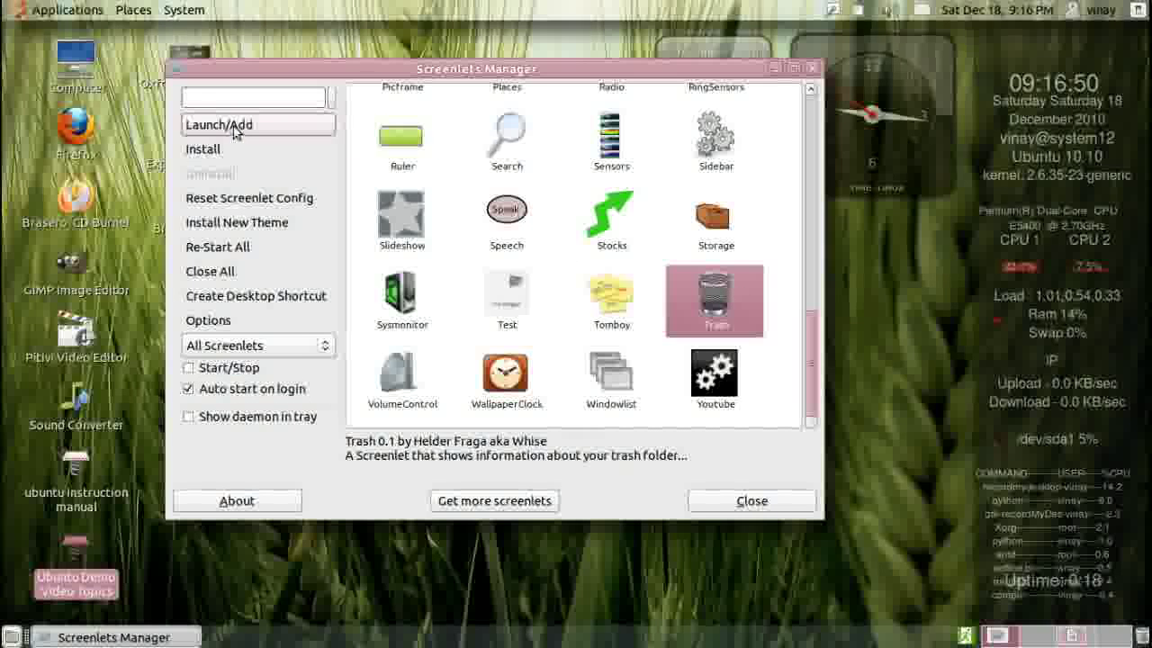
# - Browse the screenlet list, select Picframe, then close Screenlets Manager
pyautogui.moveTo(620, 77); pyautogui.dragTo(479, 70)
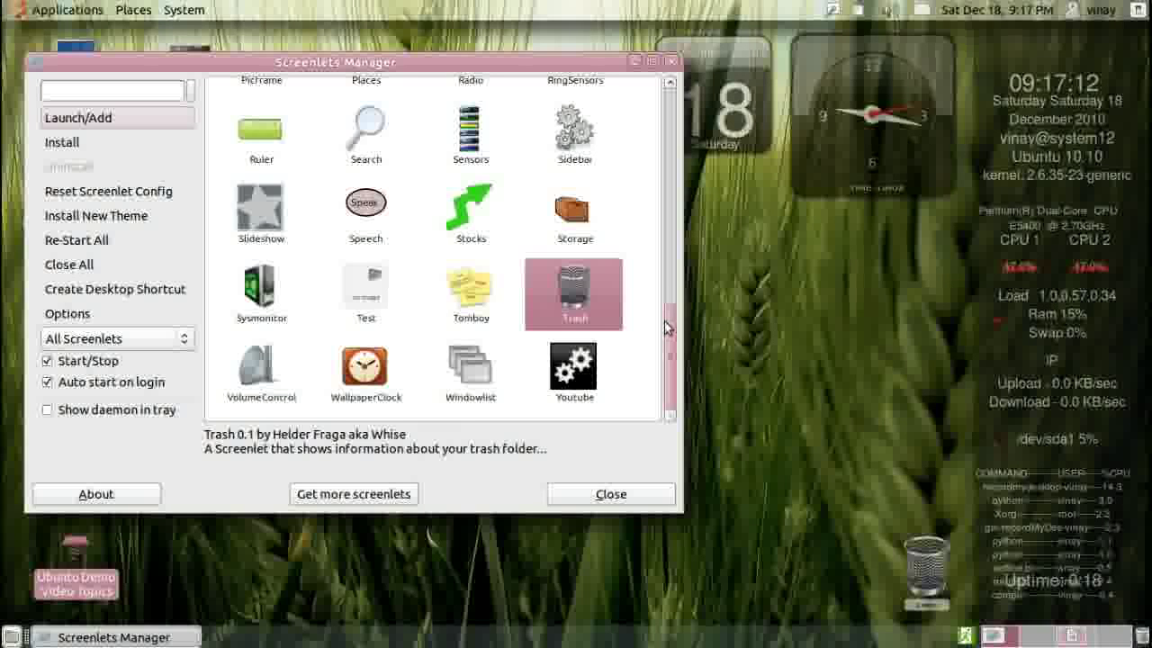
pyautogui.moveTo(666, 333); pyautogui.dragTo(675, 258)
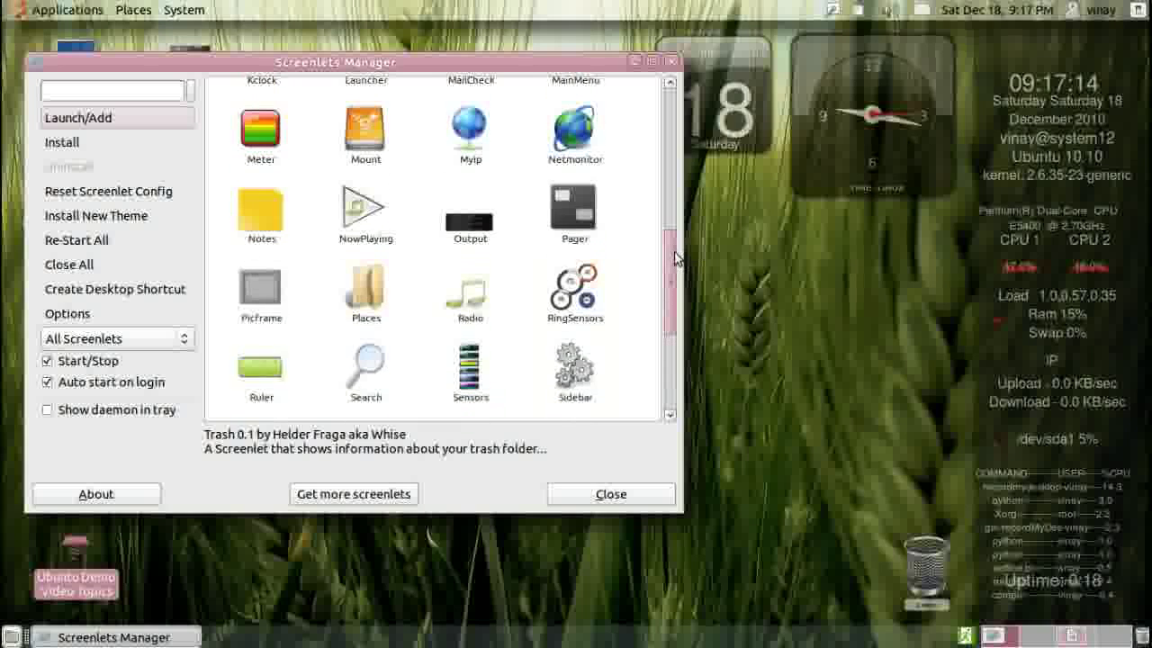
pyautogui.click(268, 299)
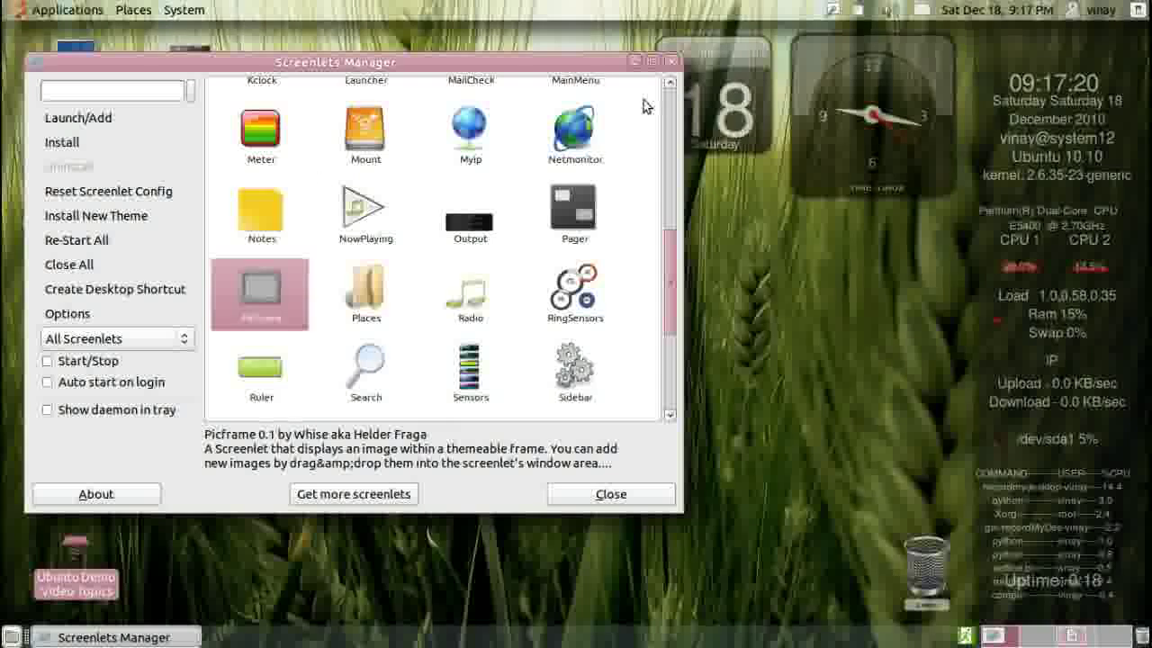
pyautogui.click(670, 65)
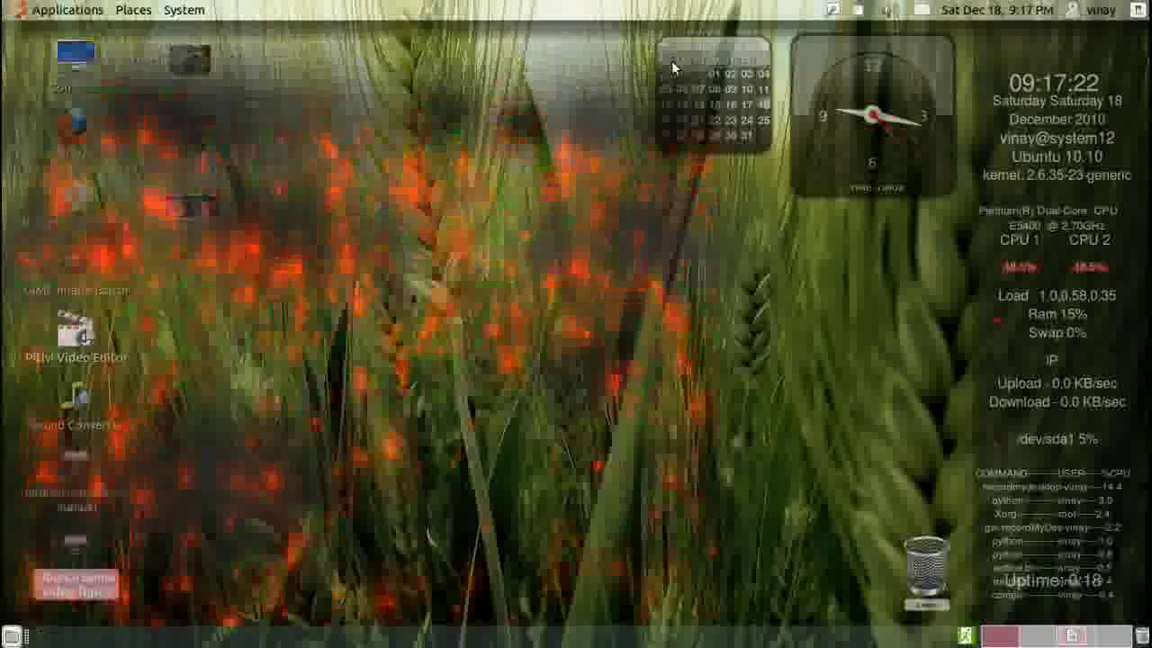
# - Give the Trash screenlet opacity 0.80 and scale 0.70 in its Properties Options, then close
pyautogui.rightClick(933, 580)
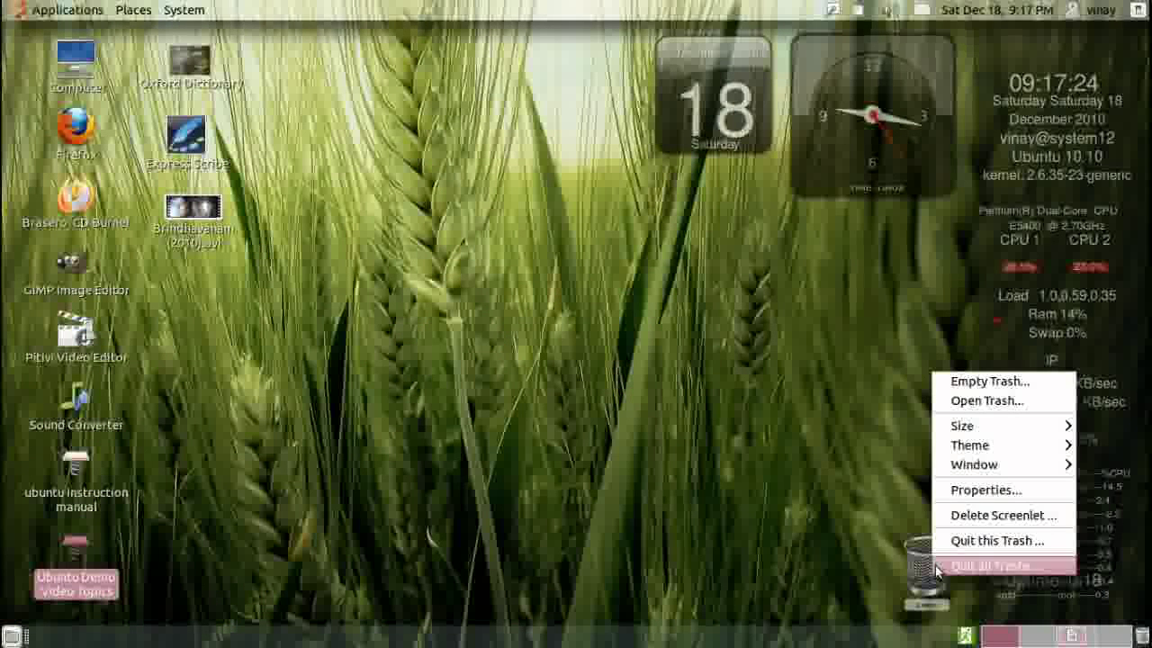
pyautogui.click(990, 489)
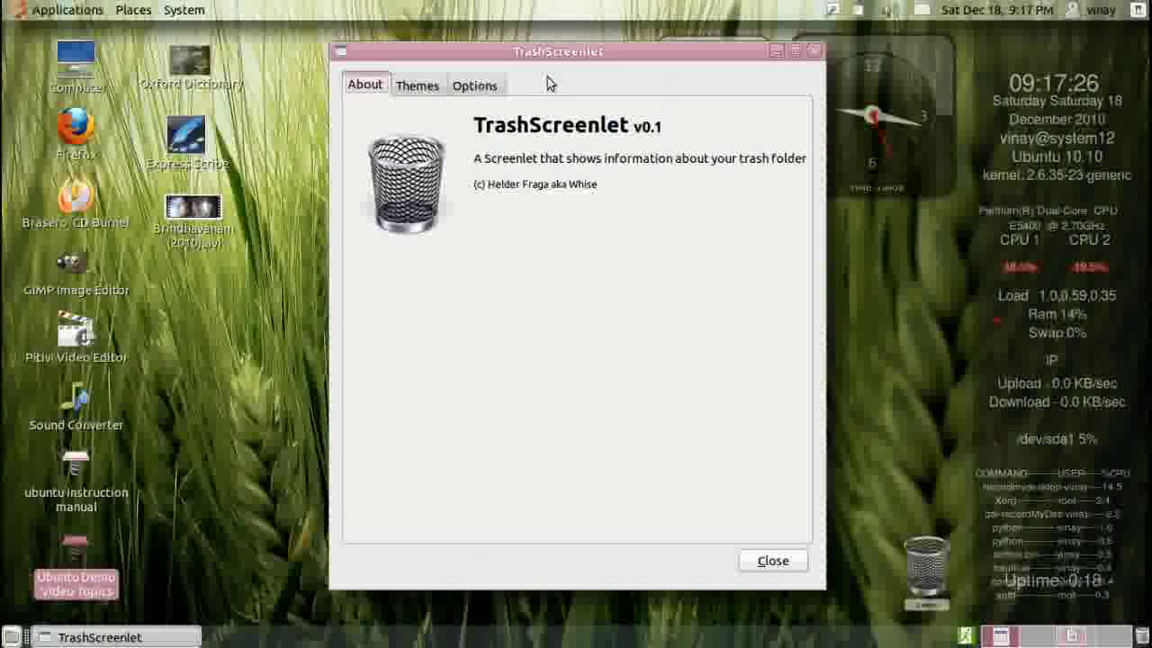
pyautogui.click(423, 84)
pyautogui.click(475, 84)
pyautogui.moveTo(514, 51); pyautogui.dragTo(413, 29)
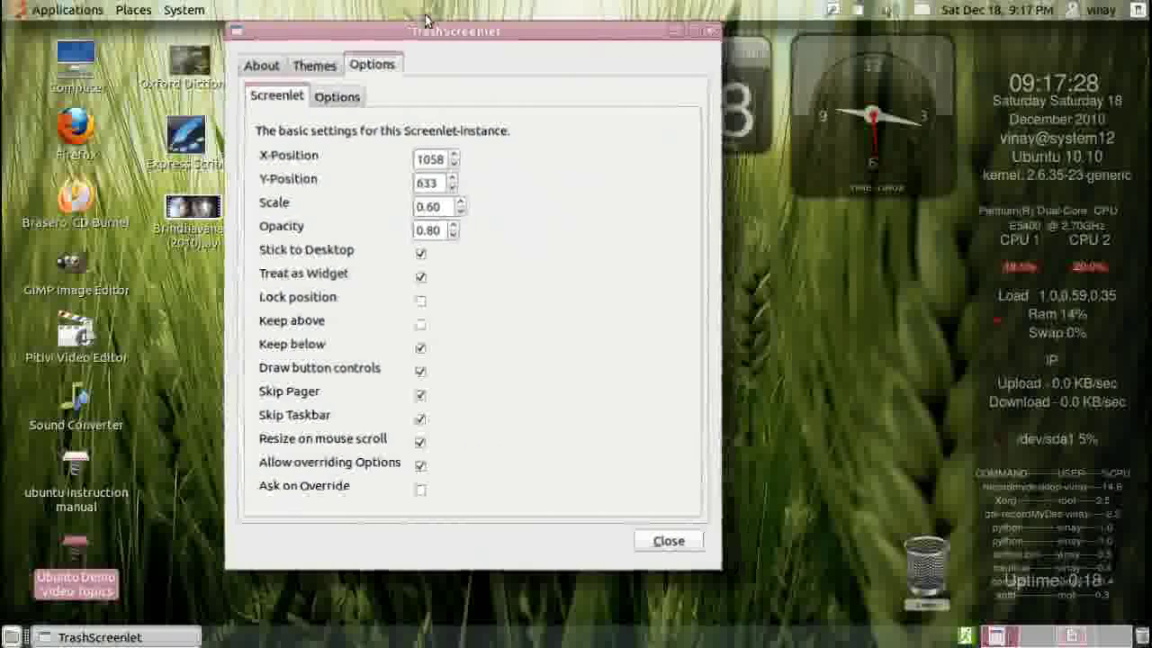
pyautogui.click(450, 234)
pyautogui.click(450, 234)
pyautogui.click(450, 235)
pyautogui.scroll(3, 452, 230)
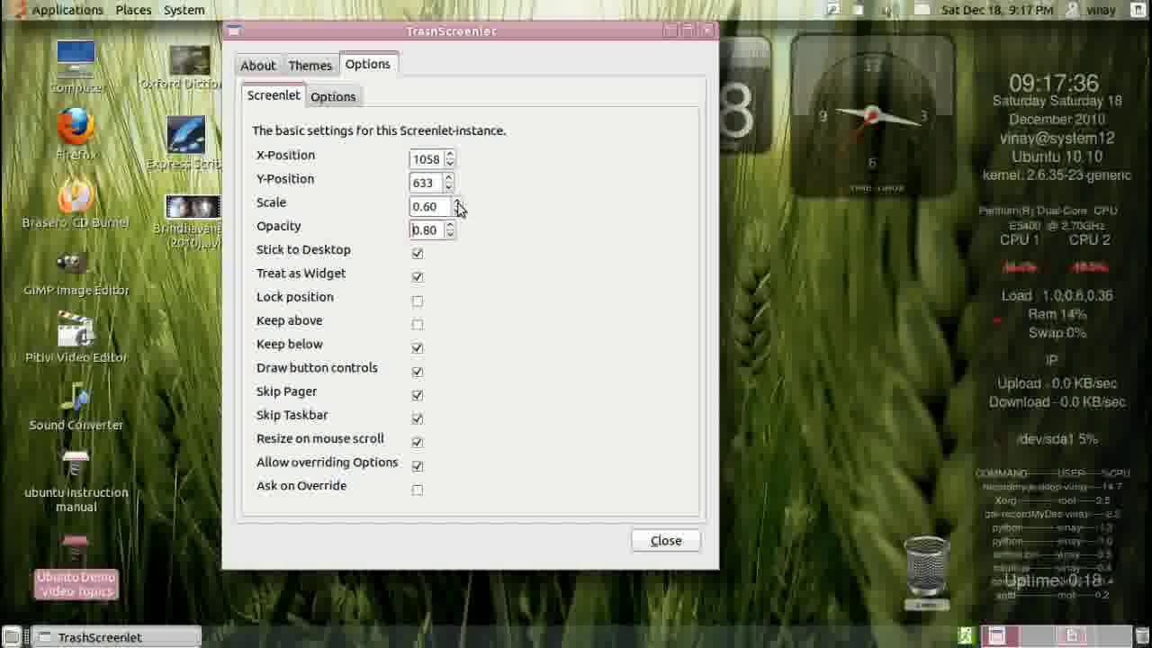
pyautogui.scroll(5, 458, 203)
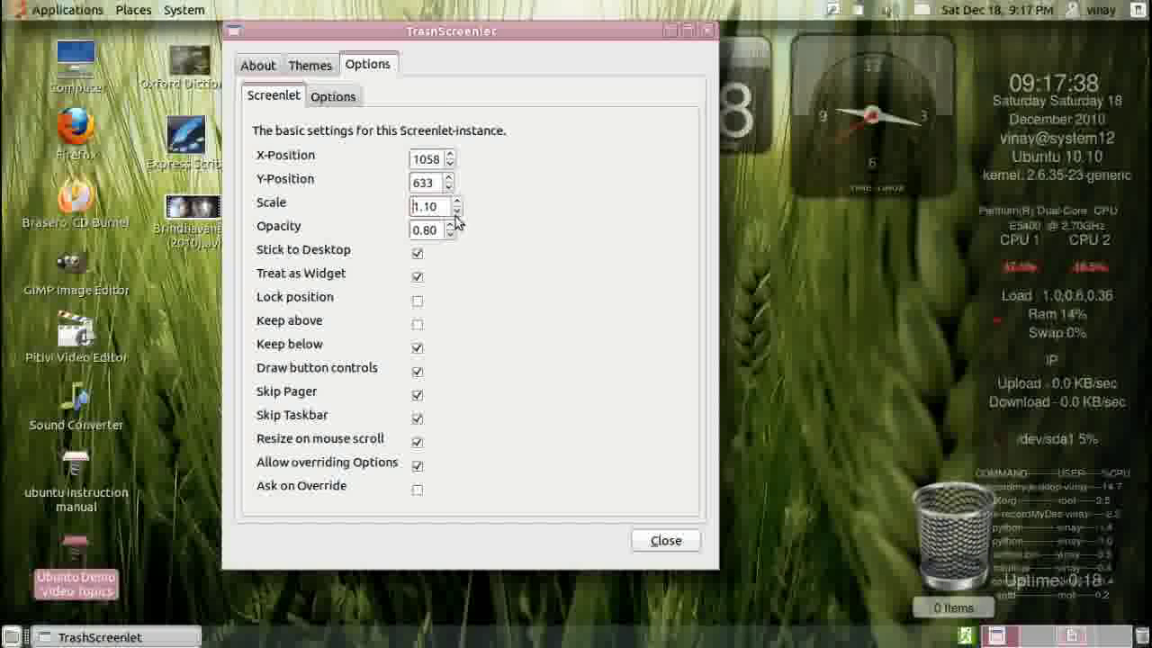
pyautogui.scroll(-5, 456, 220)
pyautogui.scroll(1, 458, 207)
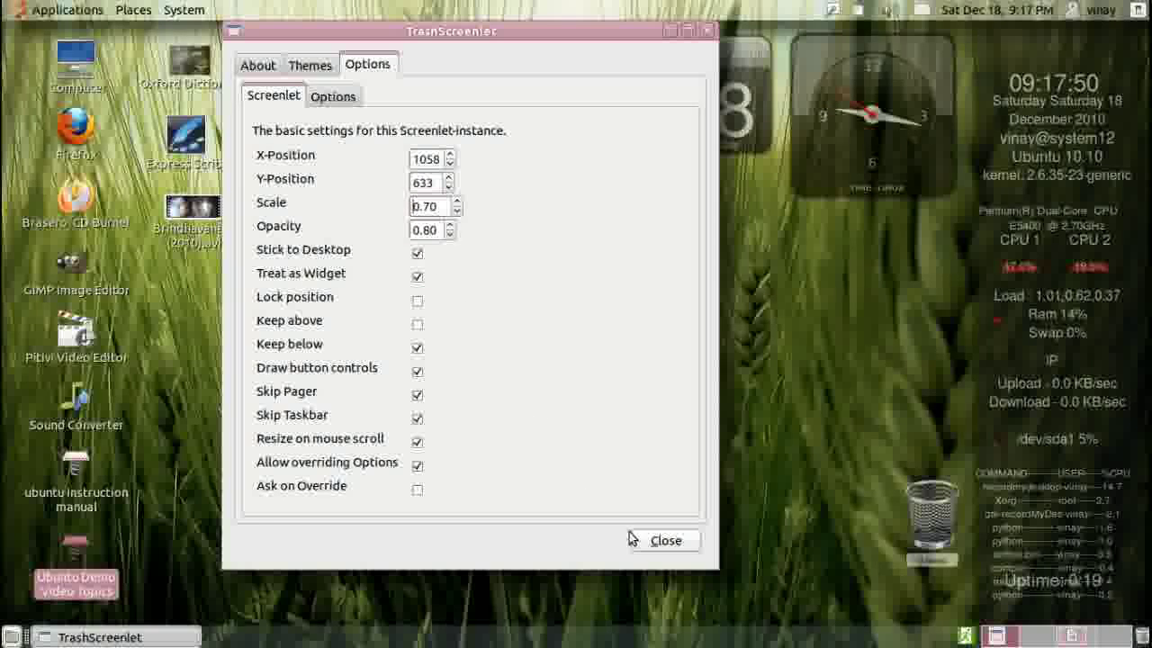
pyautogui.click(660, 538)
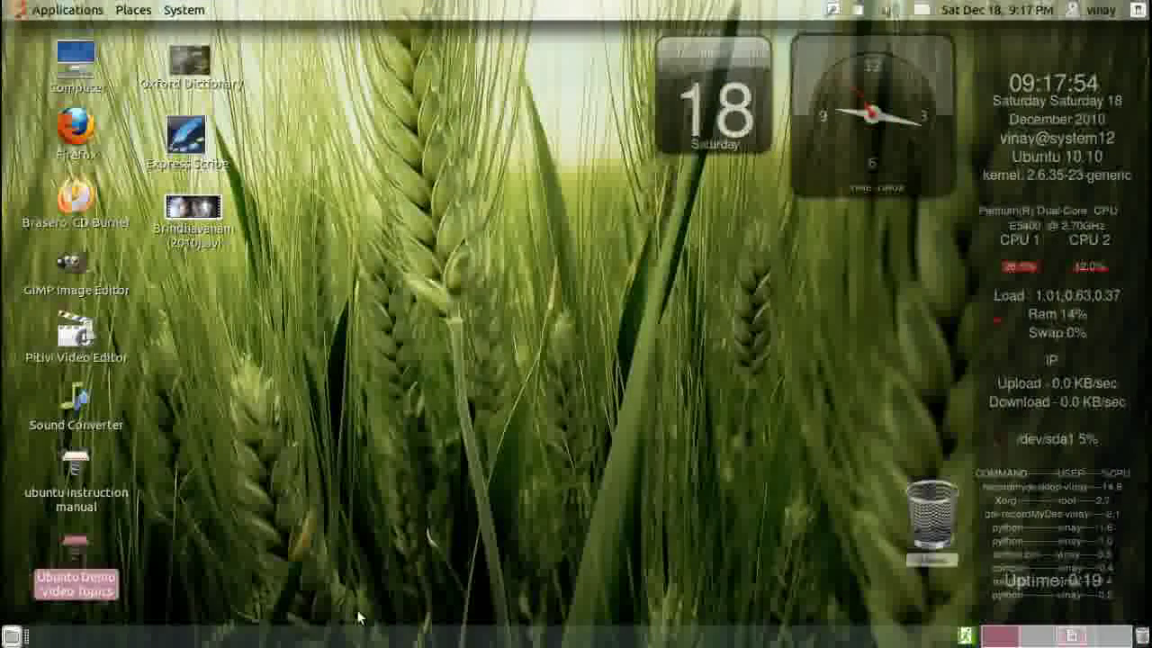
# - Untick Stick to Desktop in the Trash screenlet's Properties Options and close the dialog
pyautogui.rightClick(937, 533)
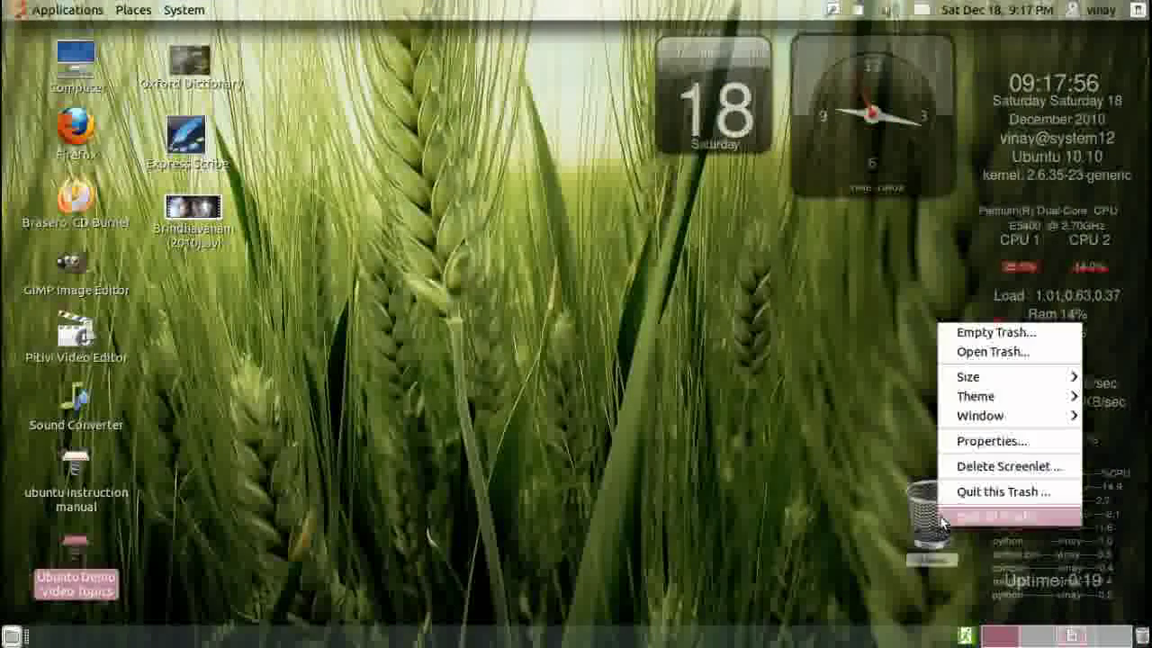
pyautogui.click(994, 443)
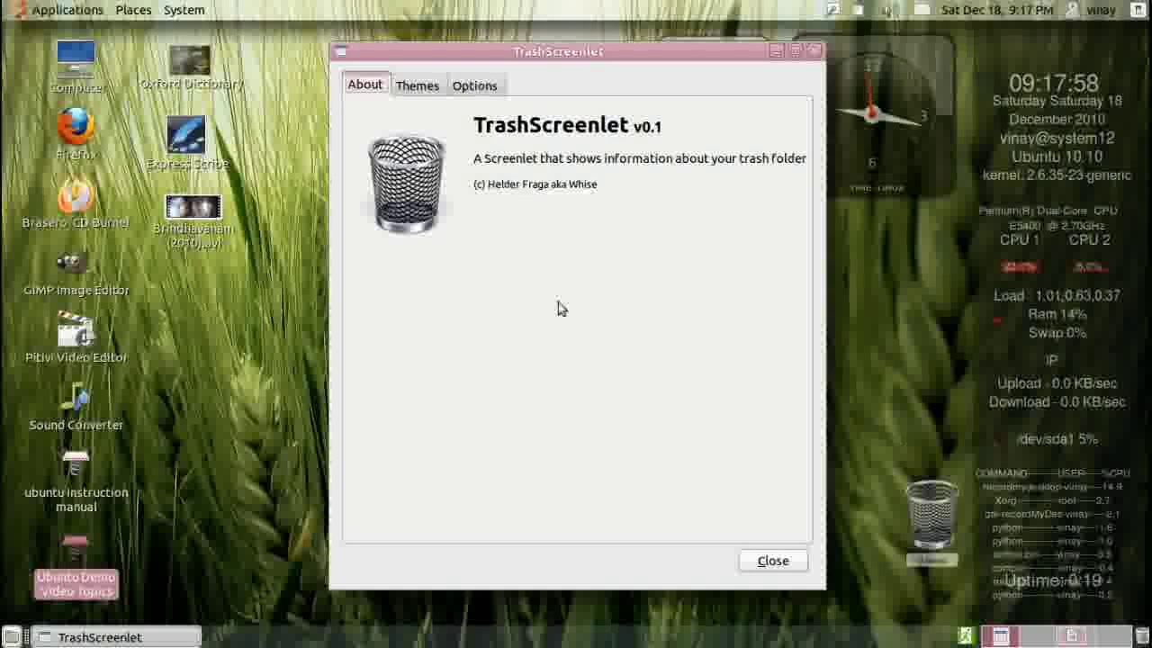
pyautogui.moveTo(507, 56); pyautogui.dragTo(355, 58)
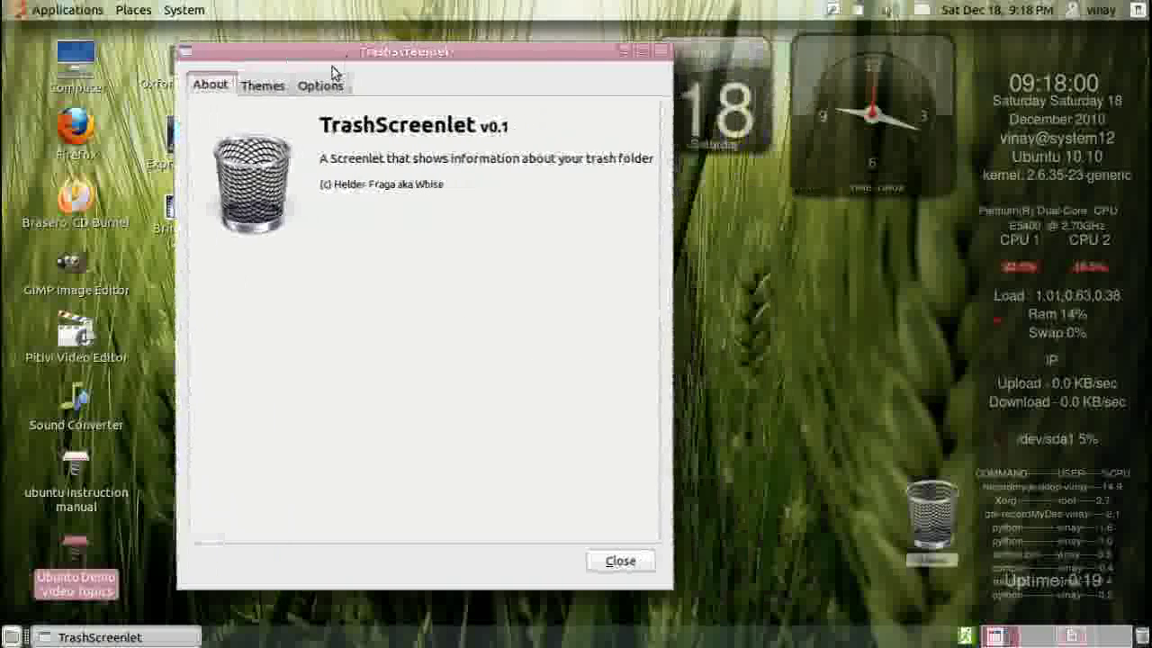
pyautogui.click(324, 85)
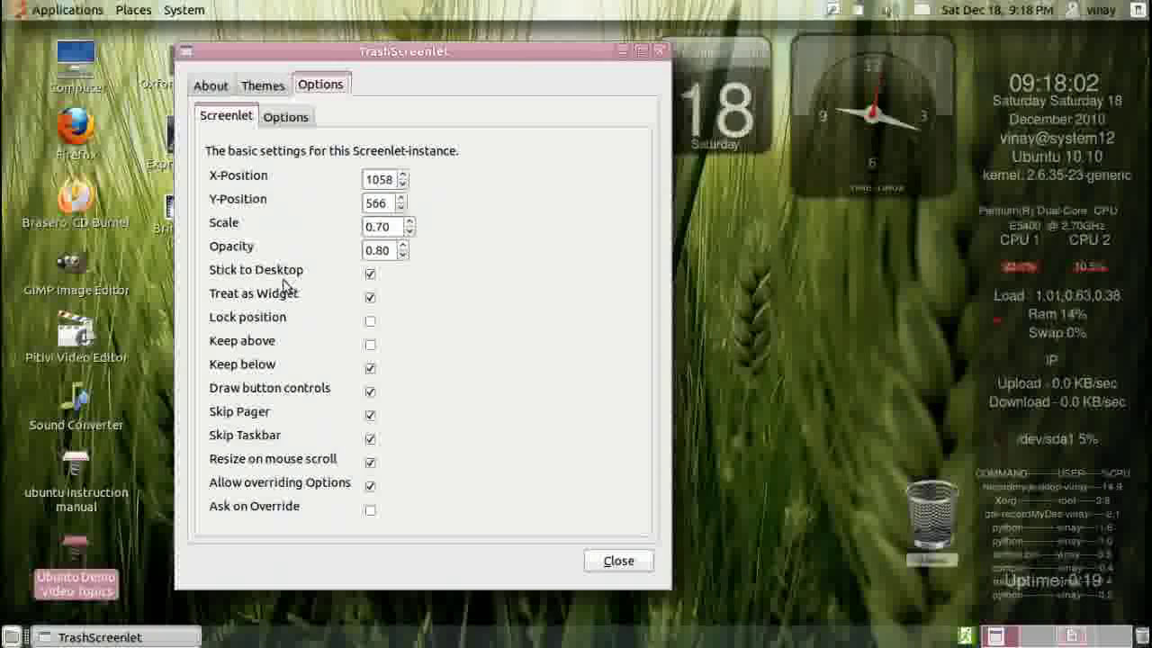
pyautogui.click(369, 274)
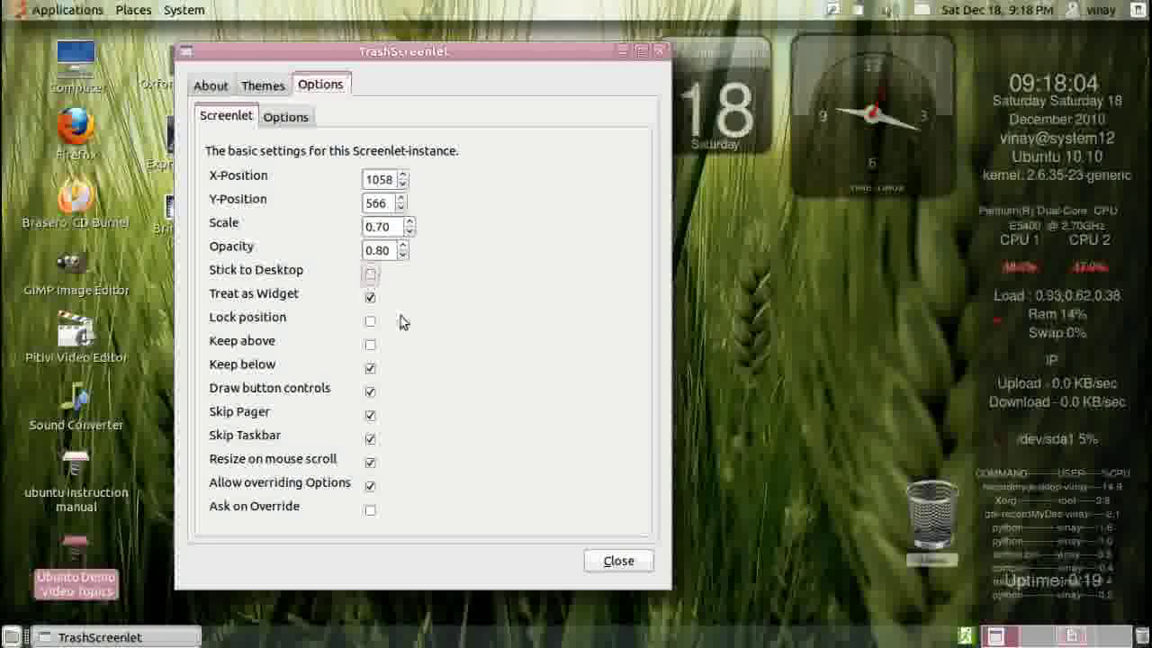
pyautogui.click(617, 561)
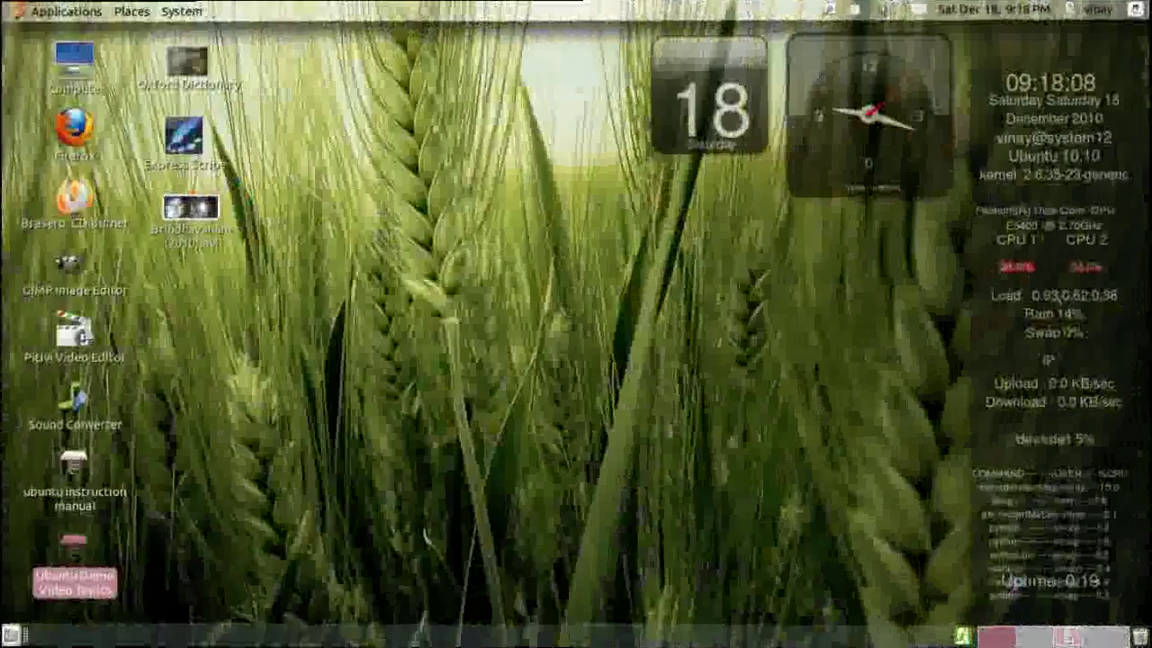
pyautogui.hotkey('ctrl', 'alt', 'Left')
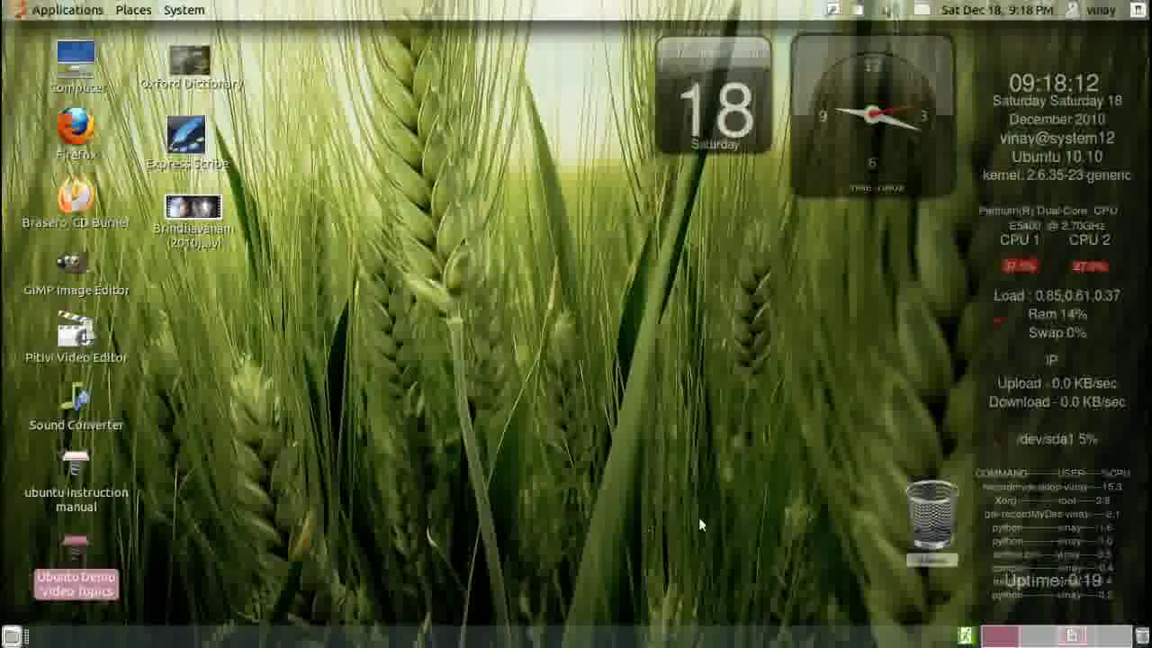
# - Drag the Trash widget slightly down and left on the desktop
pyautogui.moveTo(932, 524); pyautogui.dragTo(915, 543)
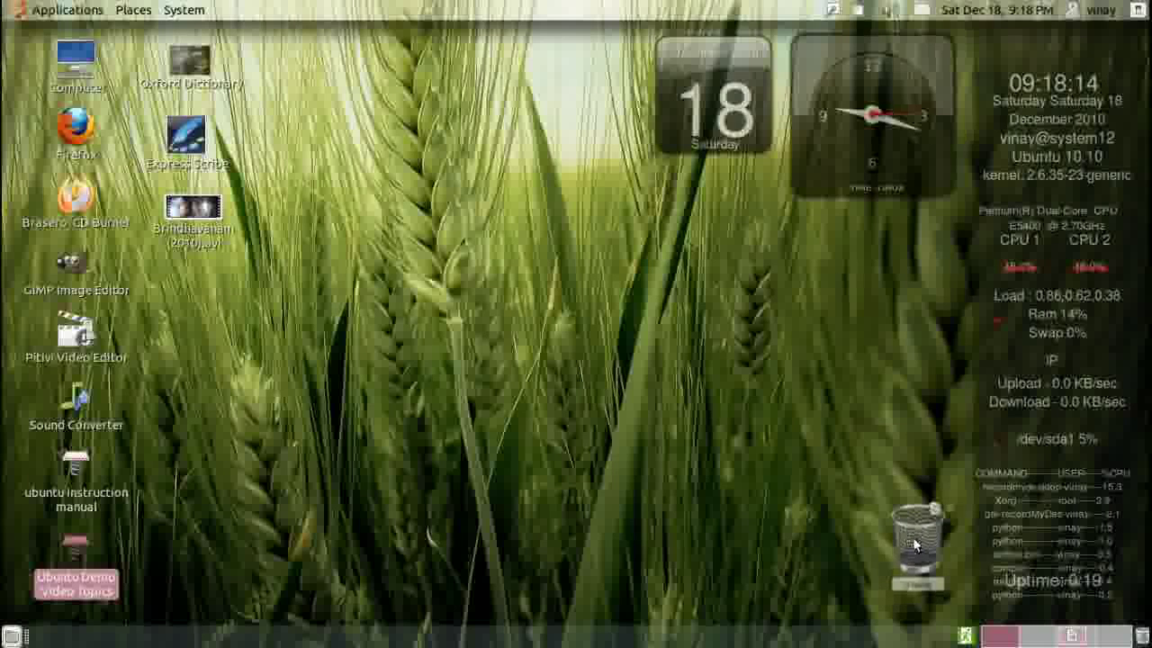
pyautogui.click(860, 11)
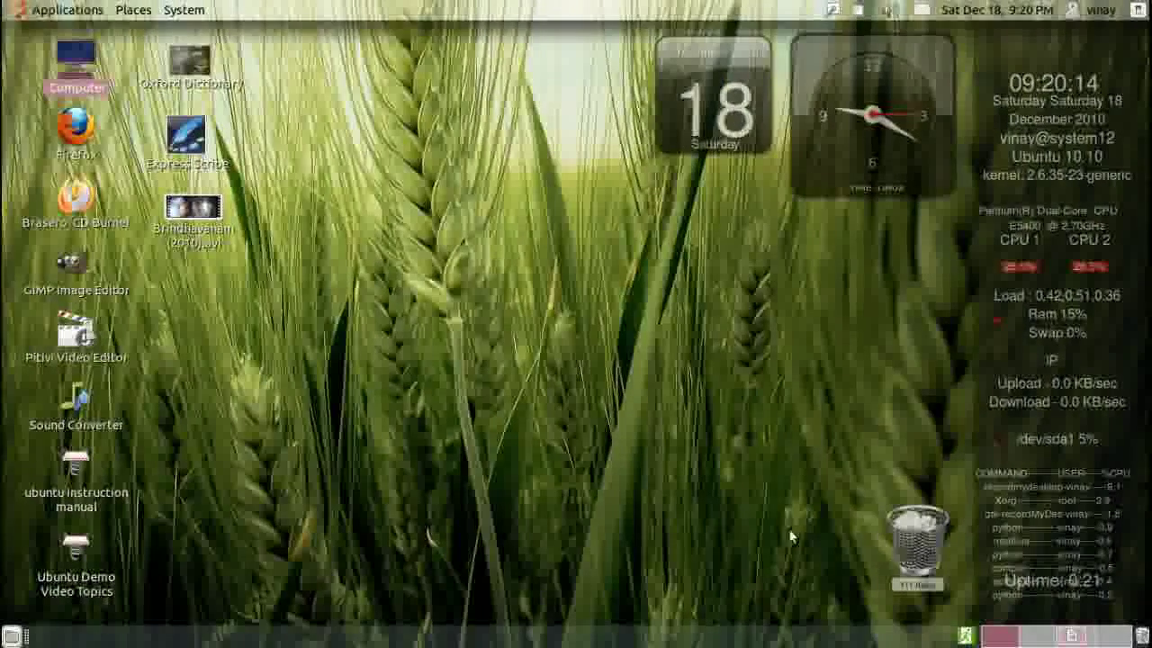
# - Empty the trash from the Trash screenlet, confirming permanent deletion
pyautogui.rightClick(919, 552)
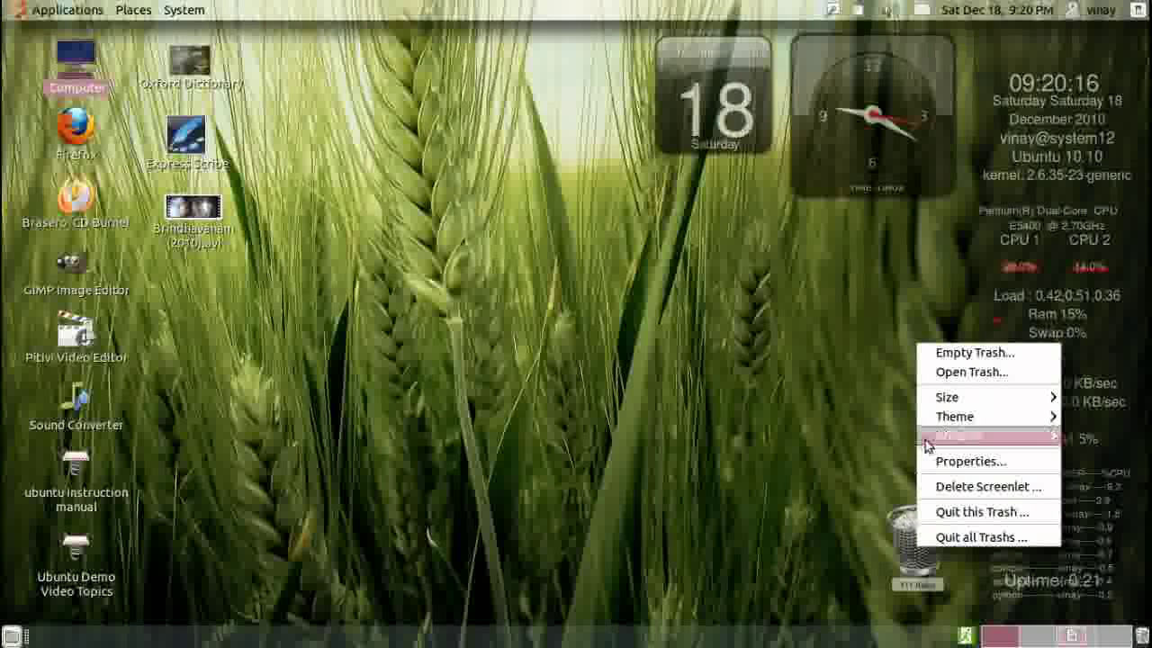
pyautogui.click(978, 353)
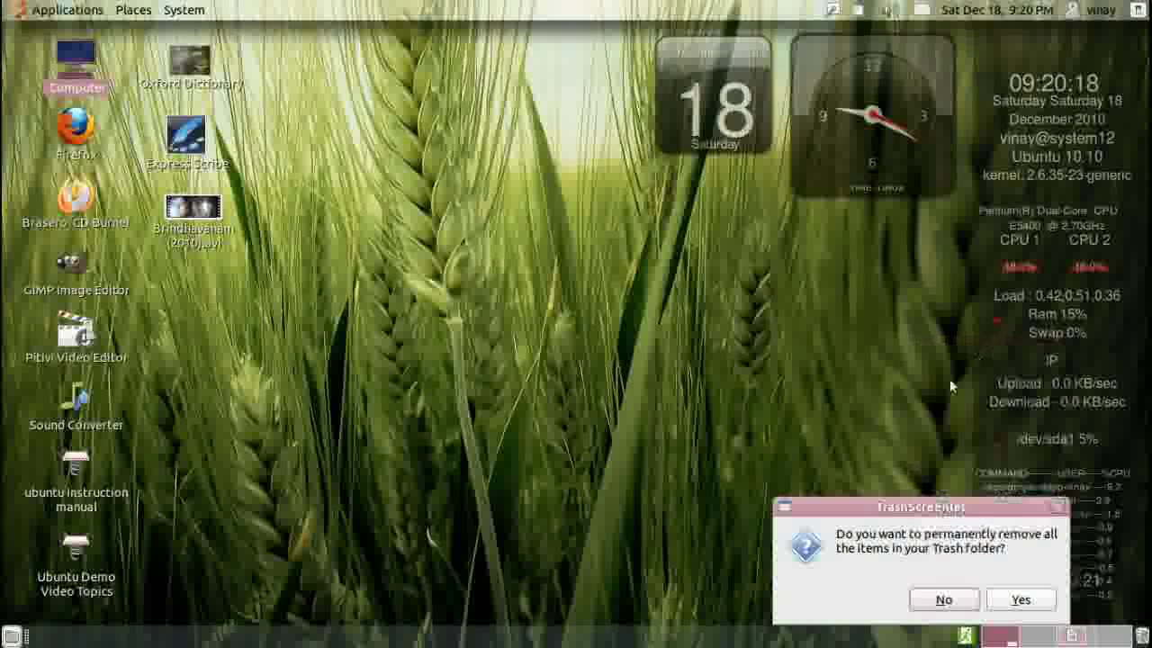
pyautogui.click(1020, 600)
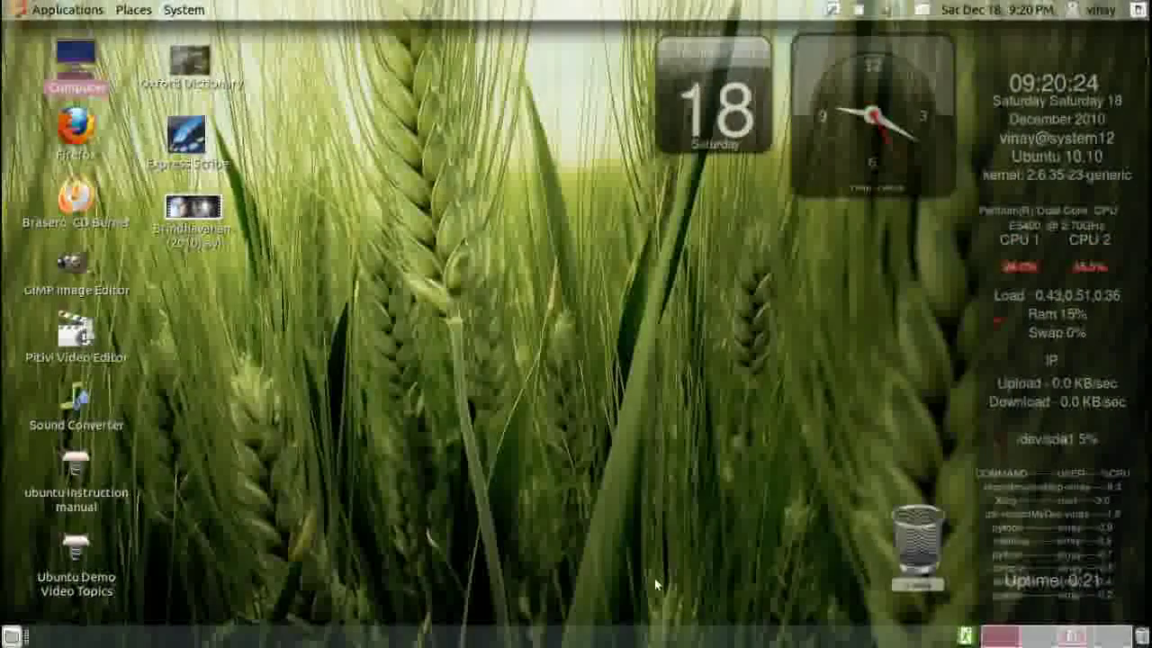
# - Open Ubuntu Software Center again from the Applications menu
pyautogui.click(858, 10)
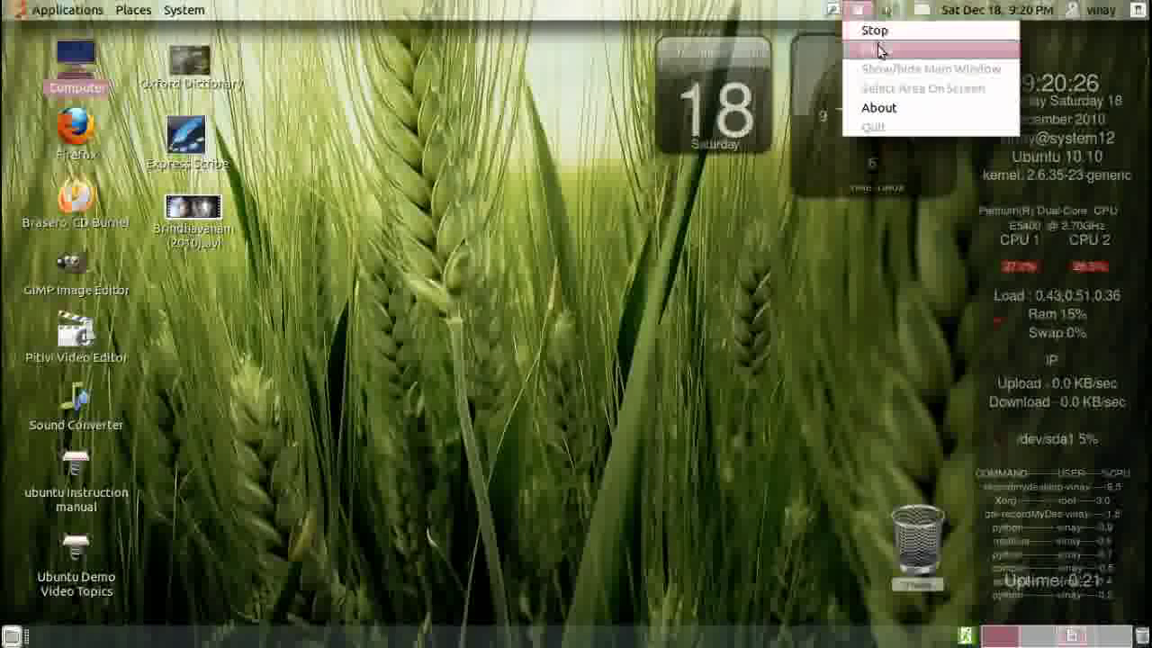
pyautogui.click(880, 50)
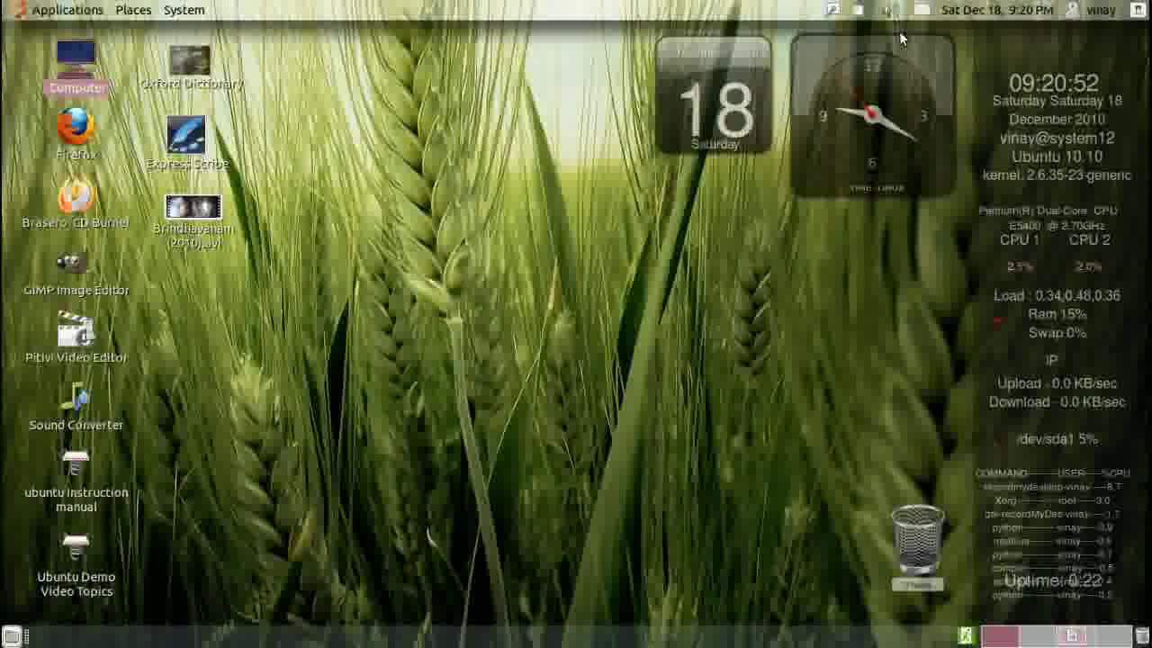
pyautogui.click(60, 10)
pyautogui.click(103, 225)
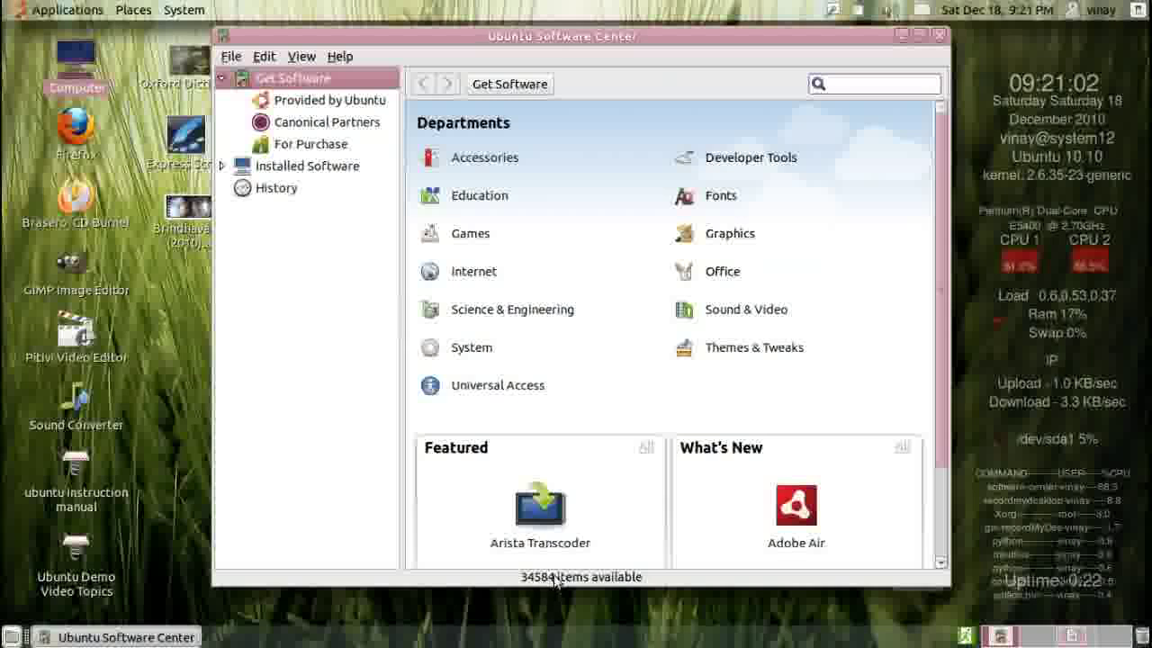
# - Shift the Software Center window slightly left, then close it
pyautogui.moveTo(941, 130)
pyautogui.mouseDown()
pyautogui.moveTo(941, 244)
pyautogui.moveTo(943, 123)
pyautogui.mouseUp()
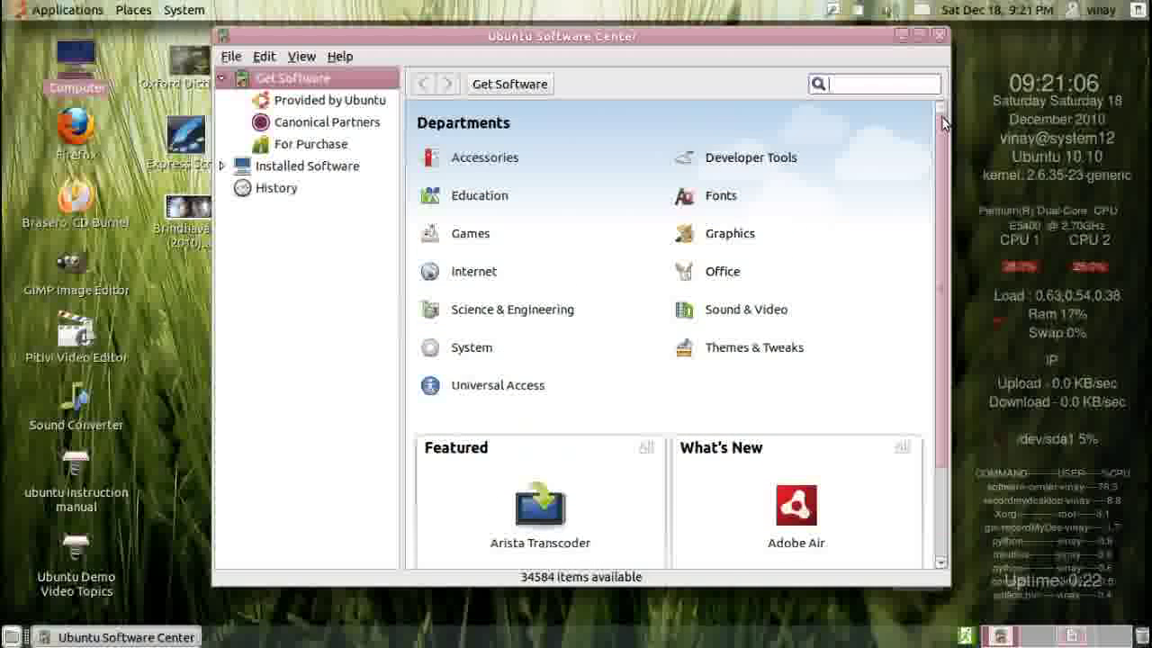
pyautogui.moveTo(881, 32); pyautogui.dragTo(855, 45)
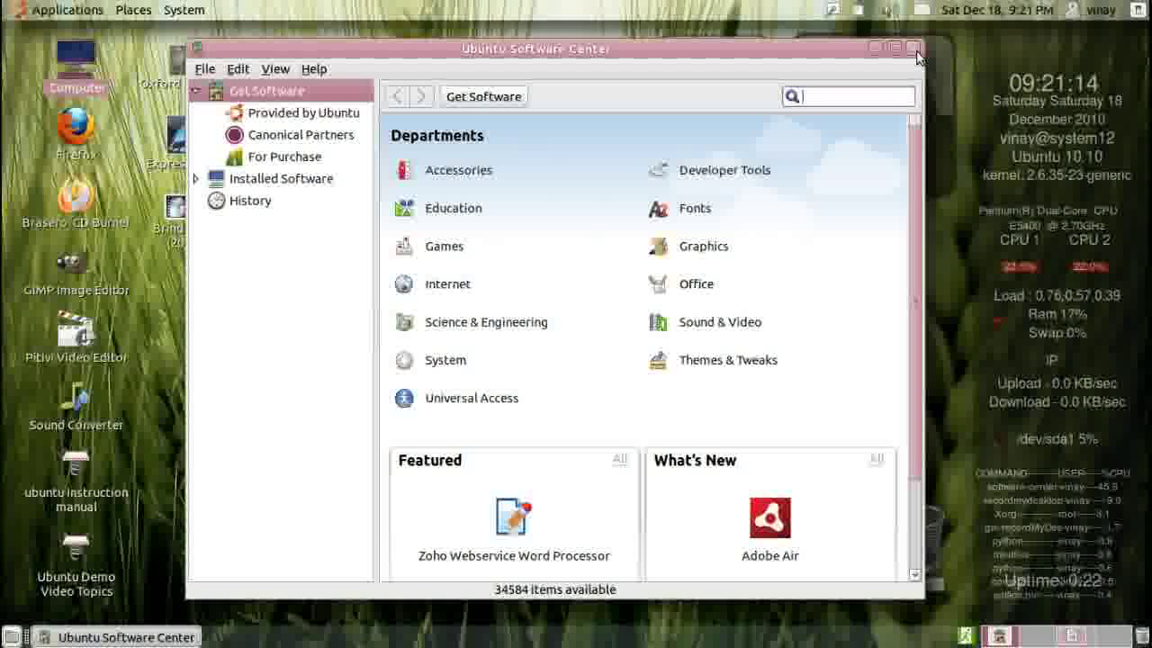
pyautogui.click(913, 48)
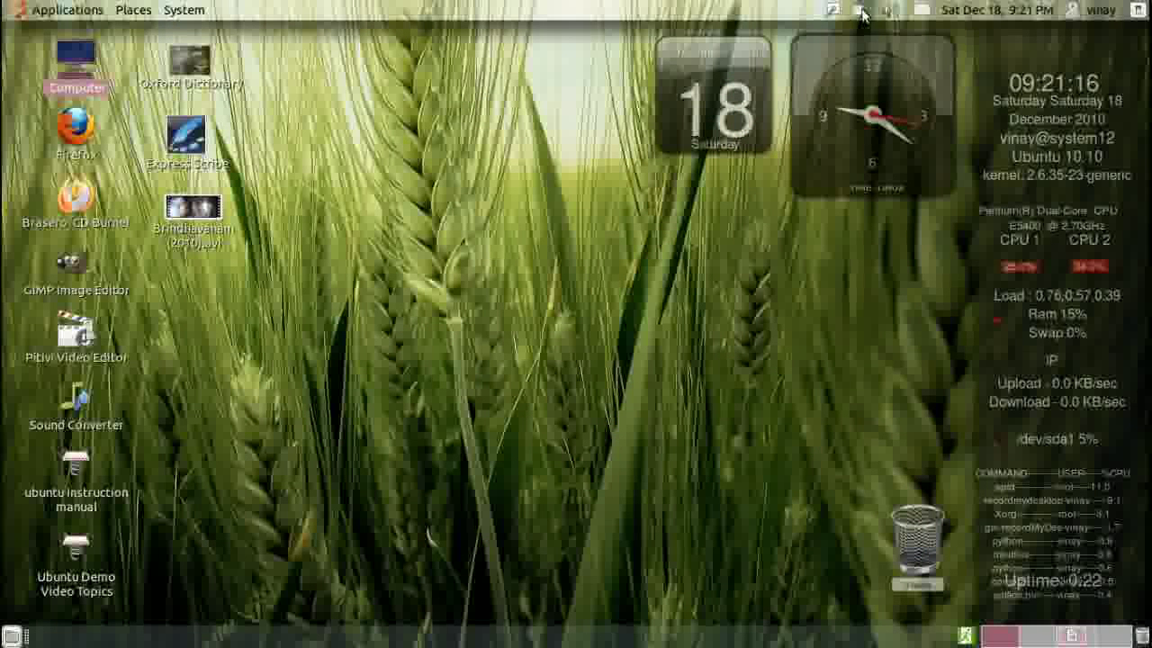
# - Open Computer, then File System, and go into home and the user's own folder
pyautogui.click(860, 11)
pyautogui.click(881, 54)
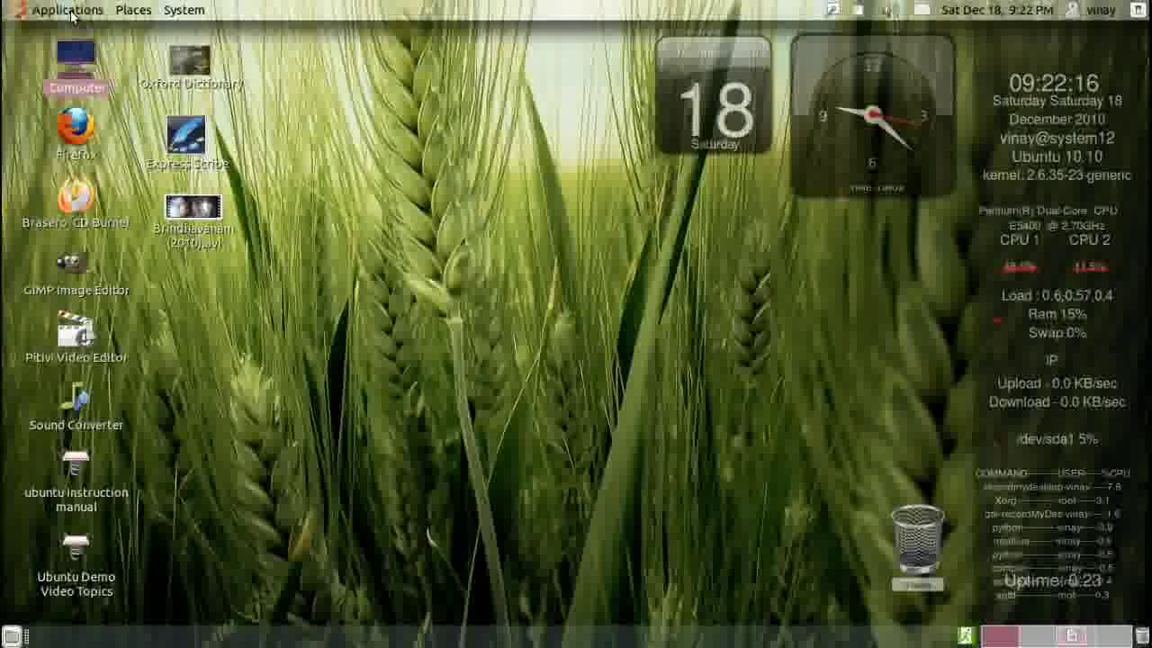
pyautogui.doubleClick(75, 61)
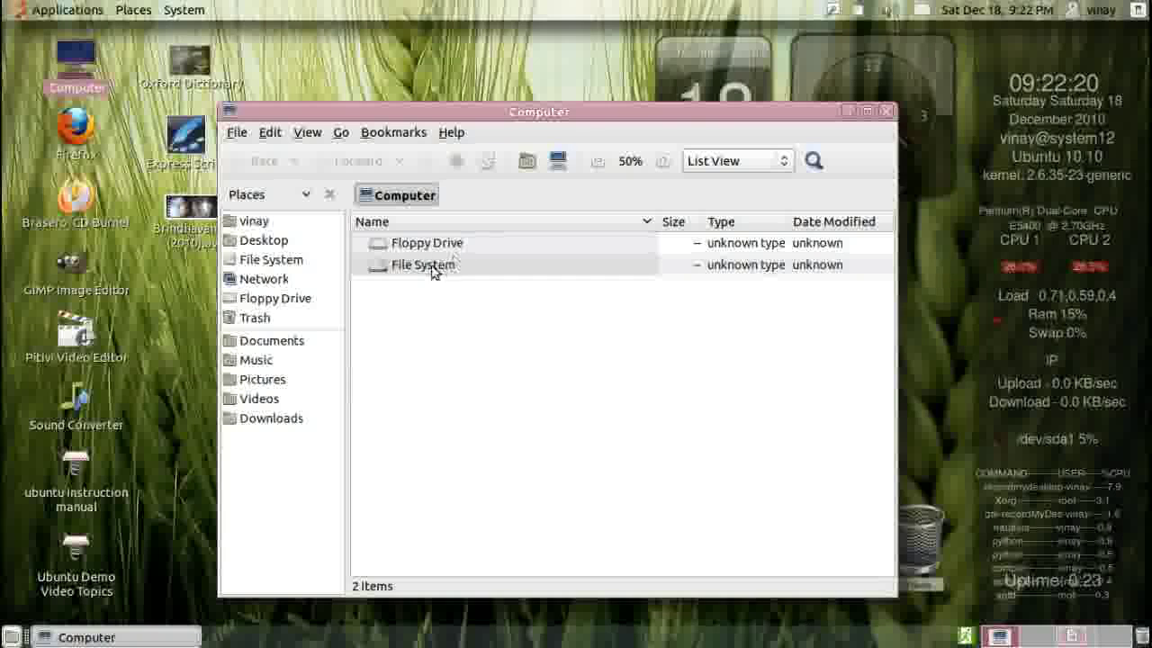
pyautogui.doubleClick(439, 267)
pyautogui.press('h')
pyautogui.press('Return')
pyautogui.press('Right')
# - Go to Pictures > Bangalore photos > email part 4 and open Bannerghatta Aug_2010_33.jpg
pyautogui.press('Right')
pyautogui.press('Return')
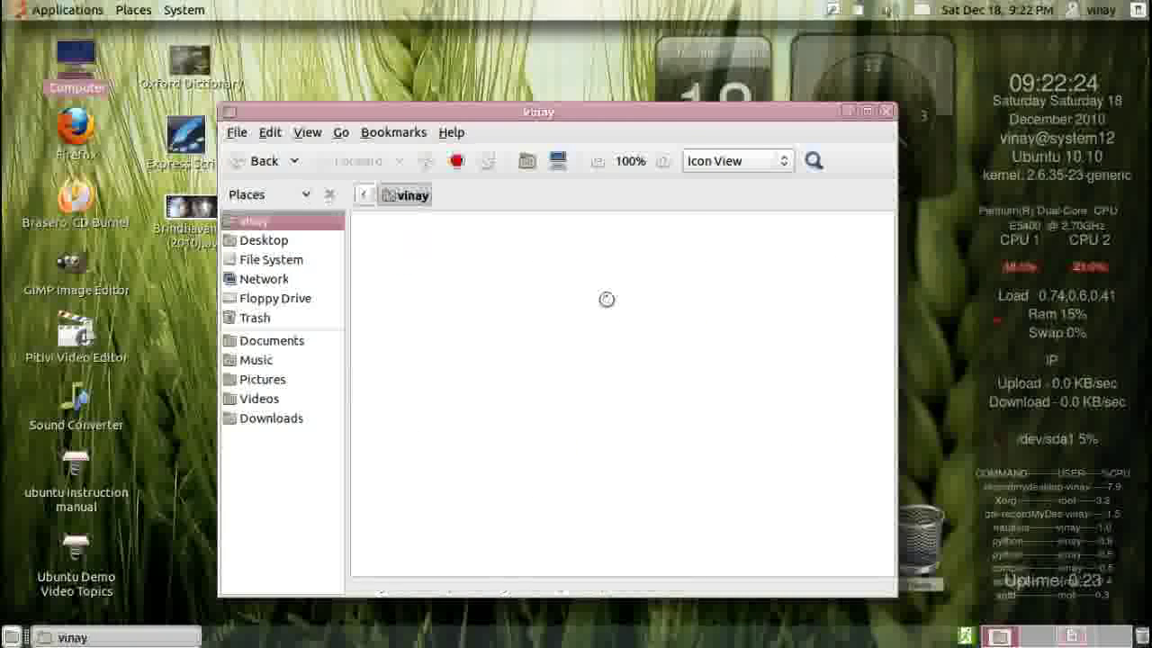
pyautogui.press('Right')
pyautogui.press('Right')
pyautogui.press('Down')
pyautogui.press('Return')
pyautogui.press('Right')
pyautogui.press('Return')
pyautogui.press('Right')
pyautogui.press('Return')
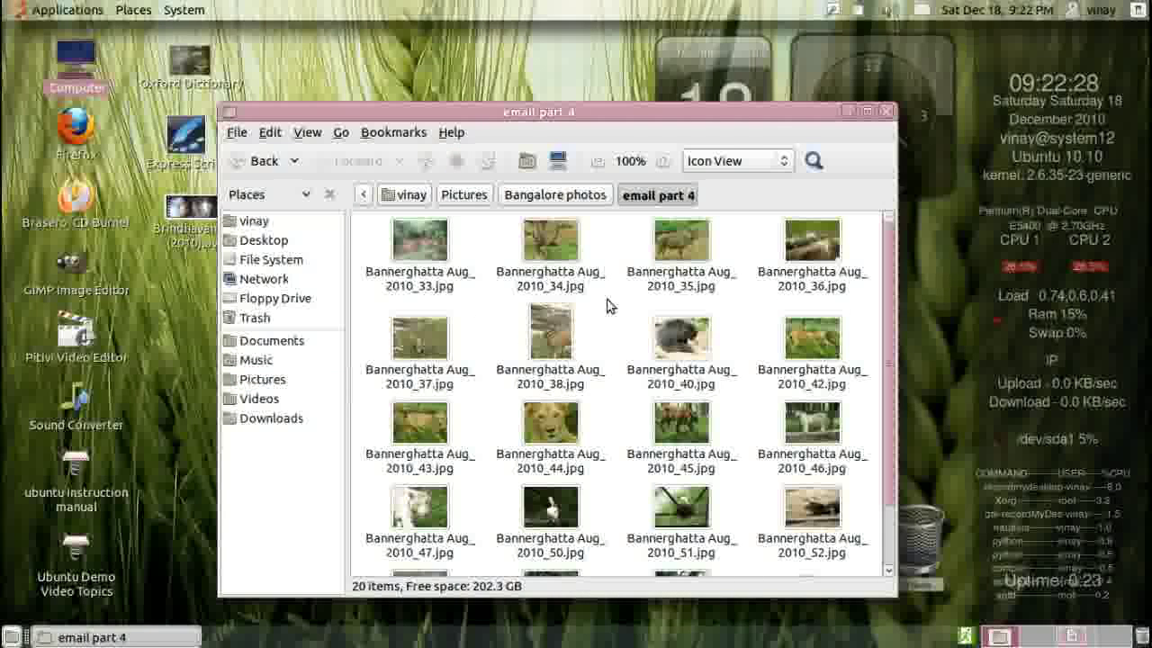
pyautogui.press('Down')
pyautogui.press('Return')
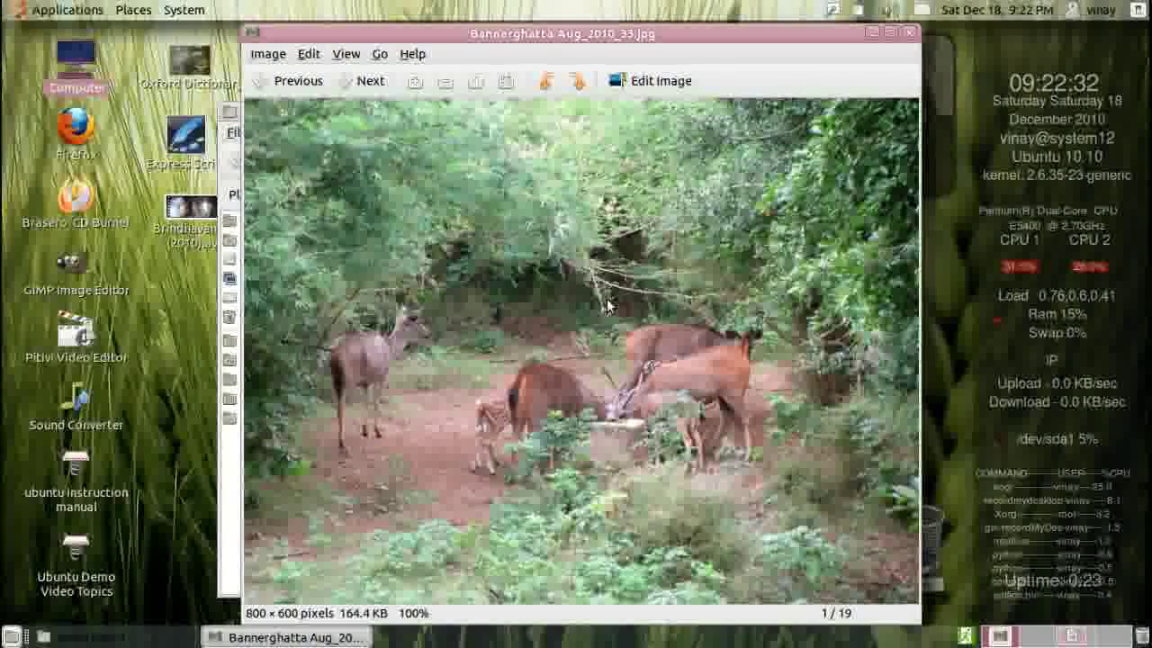
# - Page back and forth to the antlered deer photo Bannerghatta Aug_2010_34.jpg and open it for editing
pyautogui.press('Right')
pyautogui.press('Right')
pyautogui.press('Left')
pyautogui.press('Left')
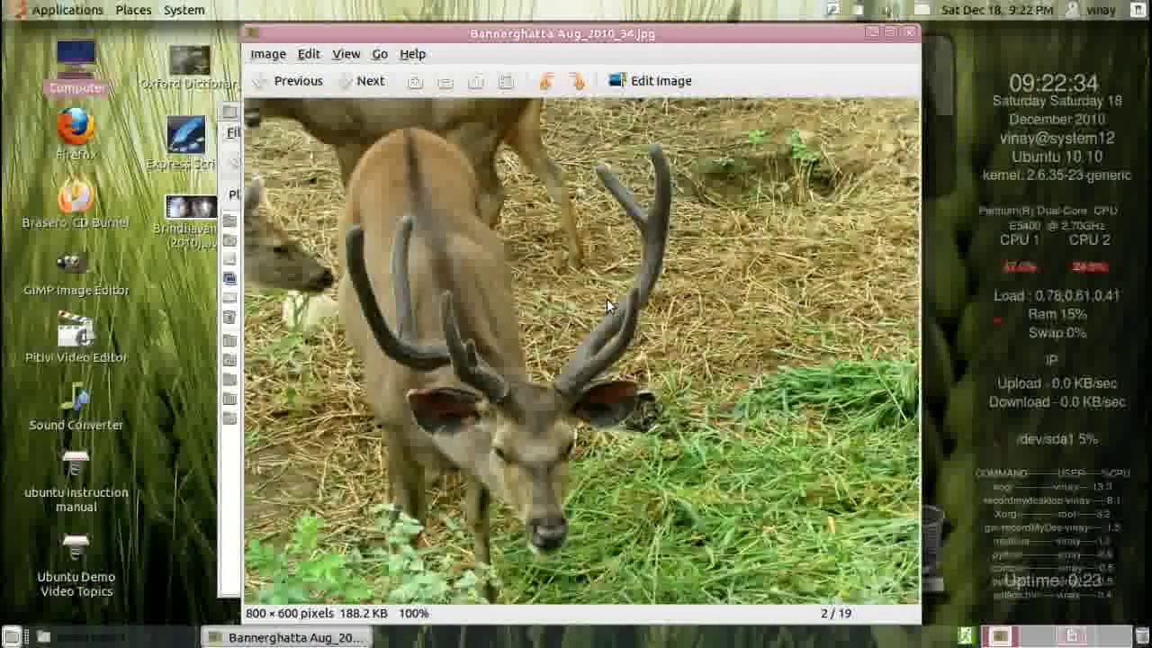
pyautogui.press('Left')
pyautogui.press('Right')
pyautogui.press('Right')
pyautogui.press('Right')
pyautogui.press('Left')
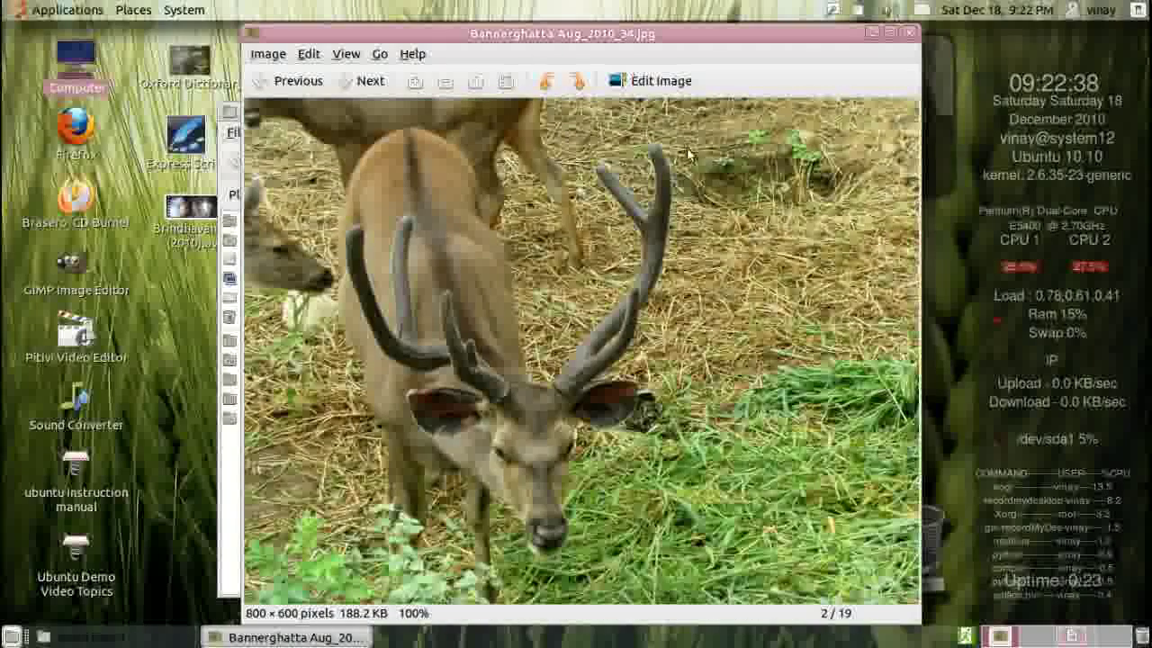
pyautogui.click(660, 82)
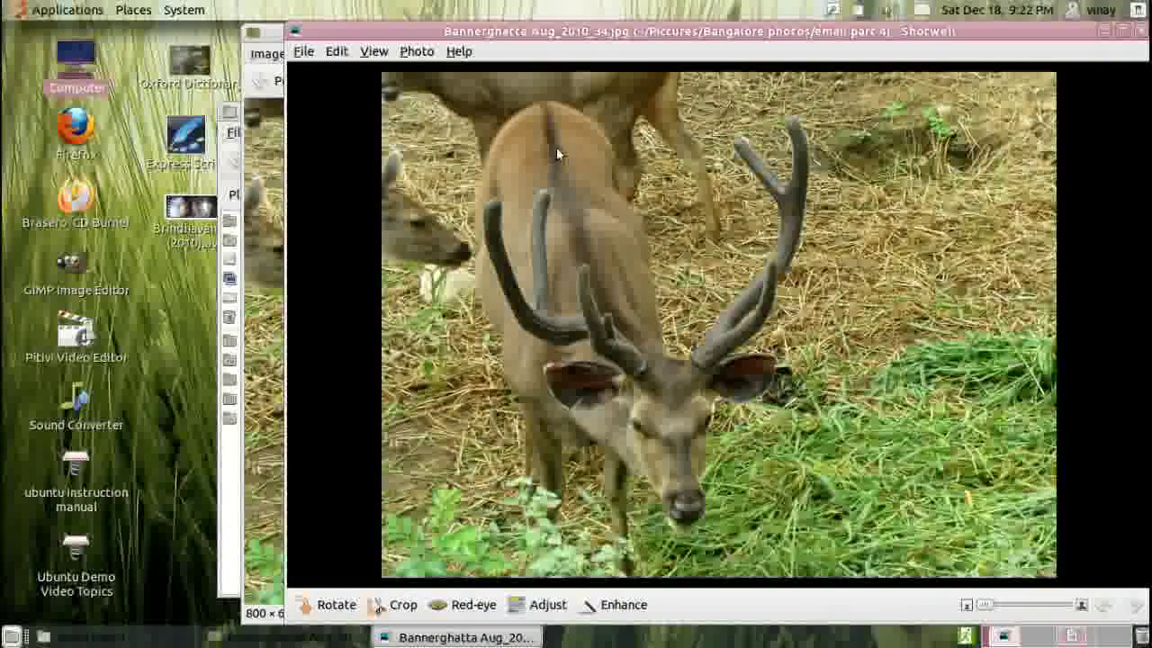
# - Raise the deer photo's exposure in Shotwell's Adjust panel, apply it, and save when closing
pyautogui.moveTo(725, 46); pyautogui.dragTo(549, 47)
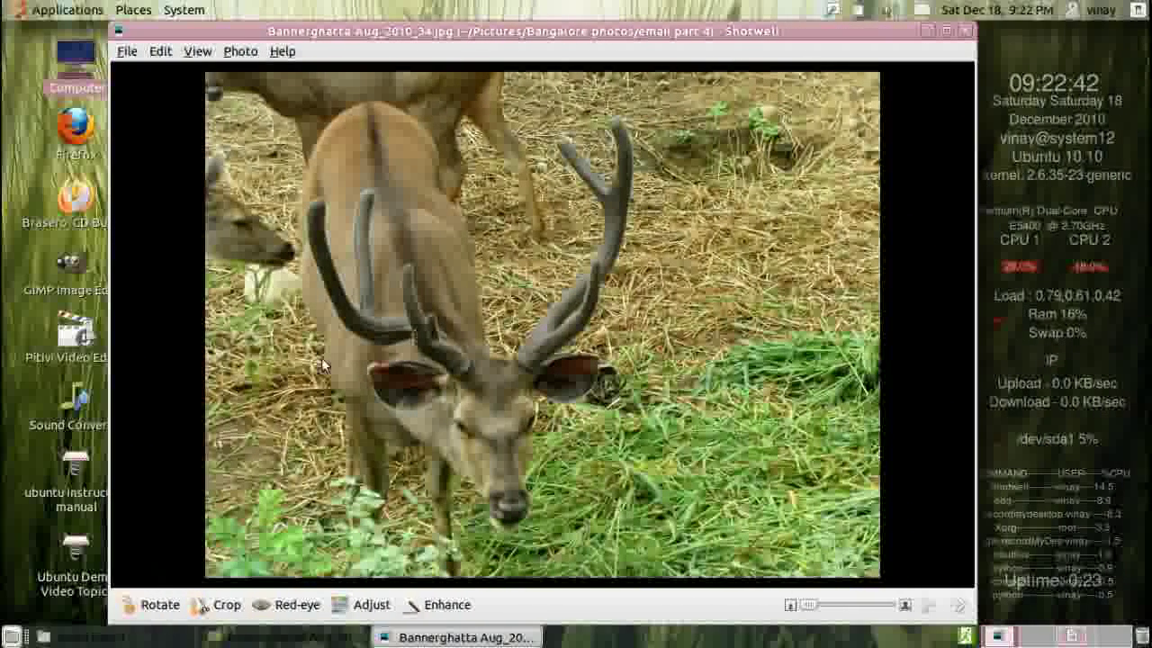
pyautogui.click(371, 605)
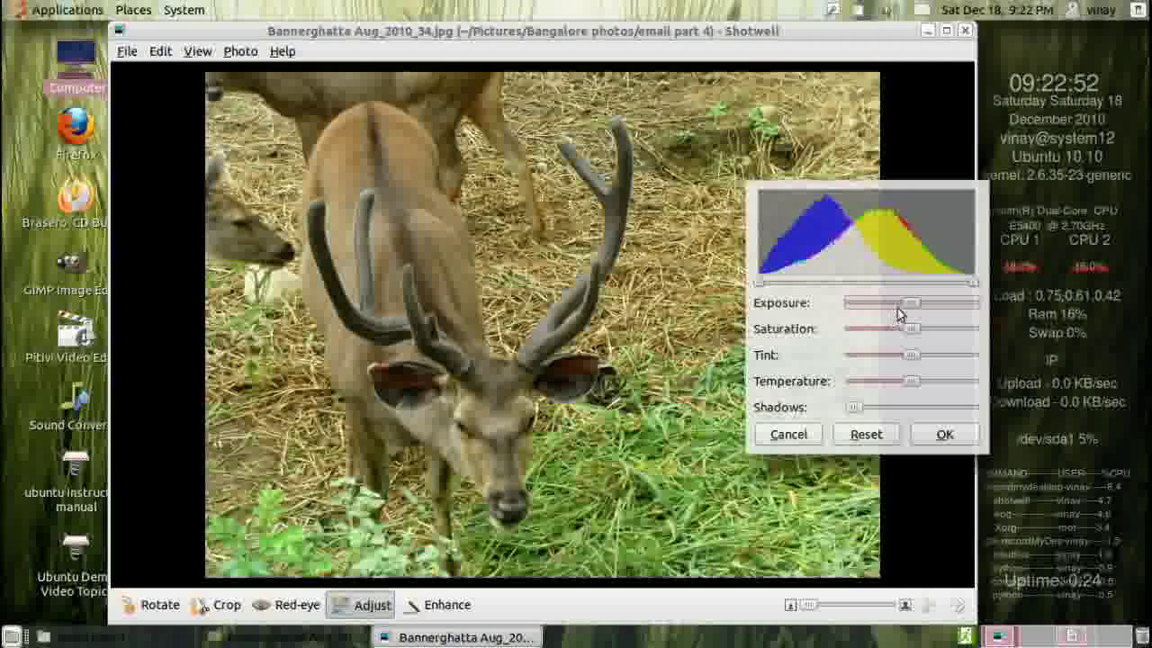
pyautogui.moveTo(913, 308); pyautogui.dragTo(962, 303)
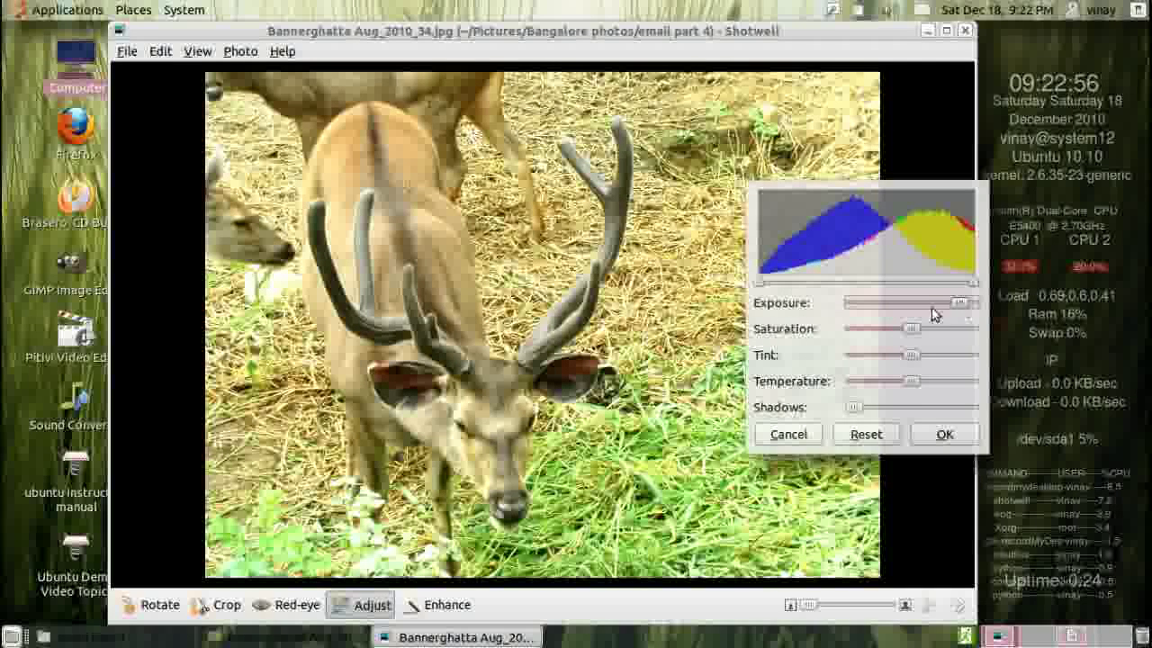
pyautogui.click(944, 435)
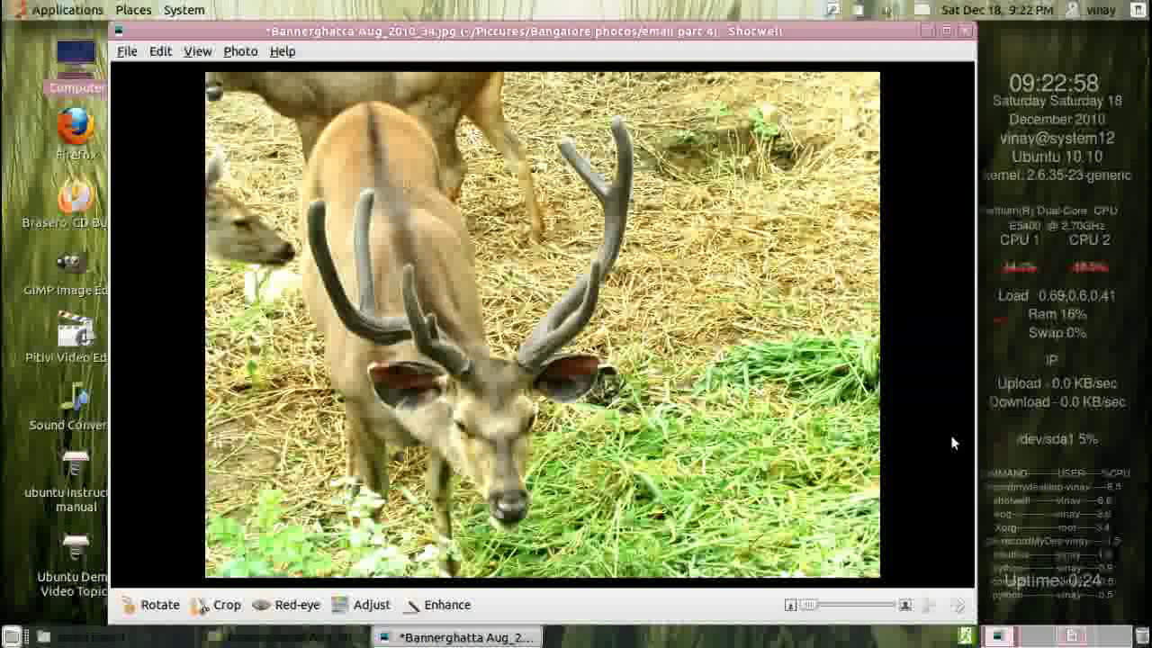
pyautogui.click(965, 31)
pyautogui.click(417, 383)
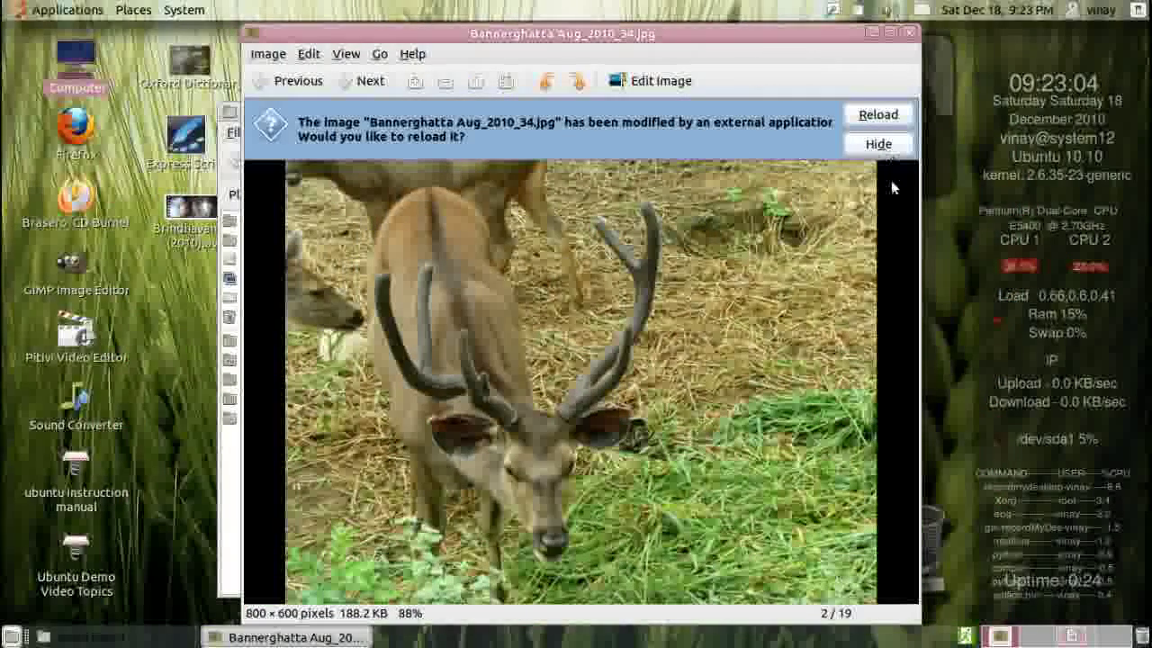
# - Reload the brightened photo, then step through the Bannerghatta photos to the crocodile and leopard
pyautogui.click(878, 115)
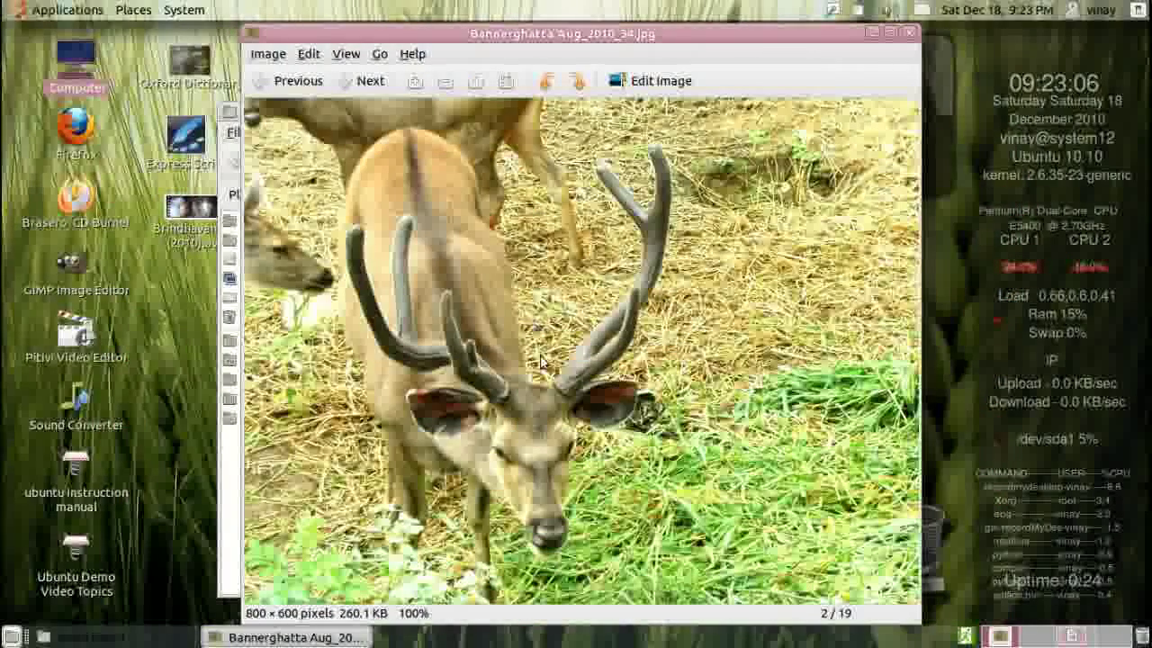
pyautogui.press('Right')
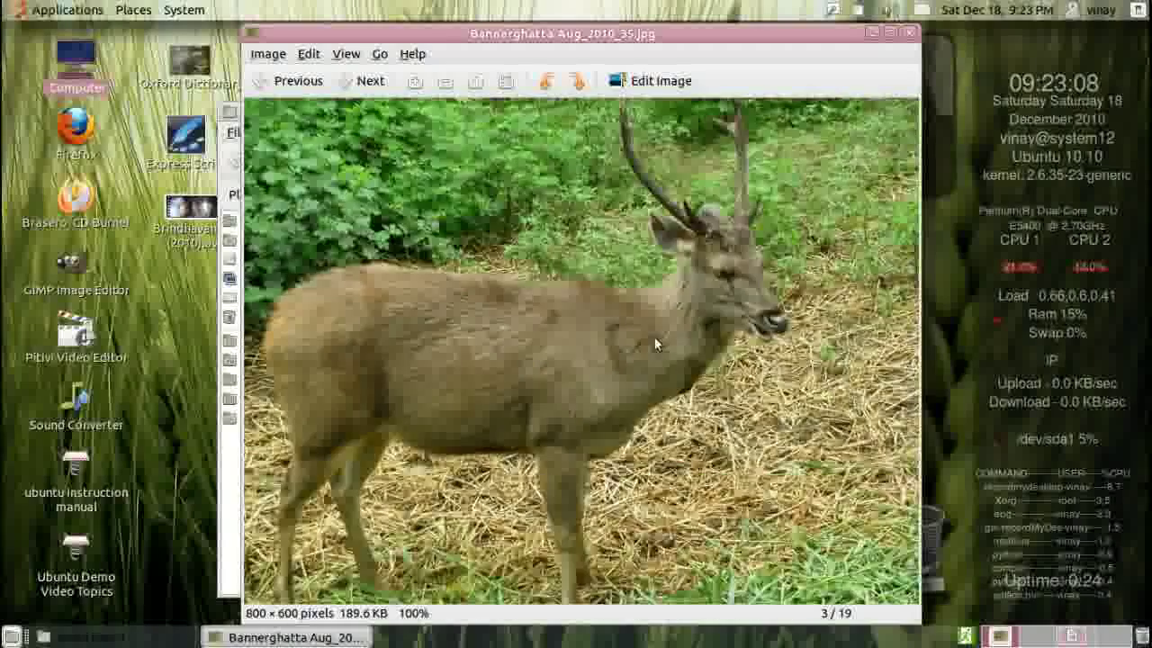
pyautogui.press('Right')
pyautogui.press('Left')
pyautogui.press('Left')
pyautogui.press('Left')
pyautogui.press('Right')
pyautogui.press('Right')
pyautogui.press('Left')
pyautogui.press('Left')
pyautogui.press('Left')
pyautogui.press('Right')
pyautogui.press('Right')
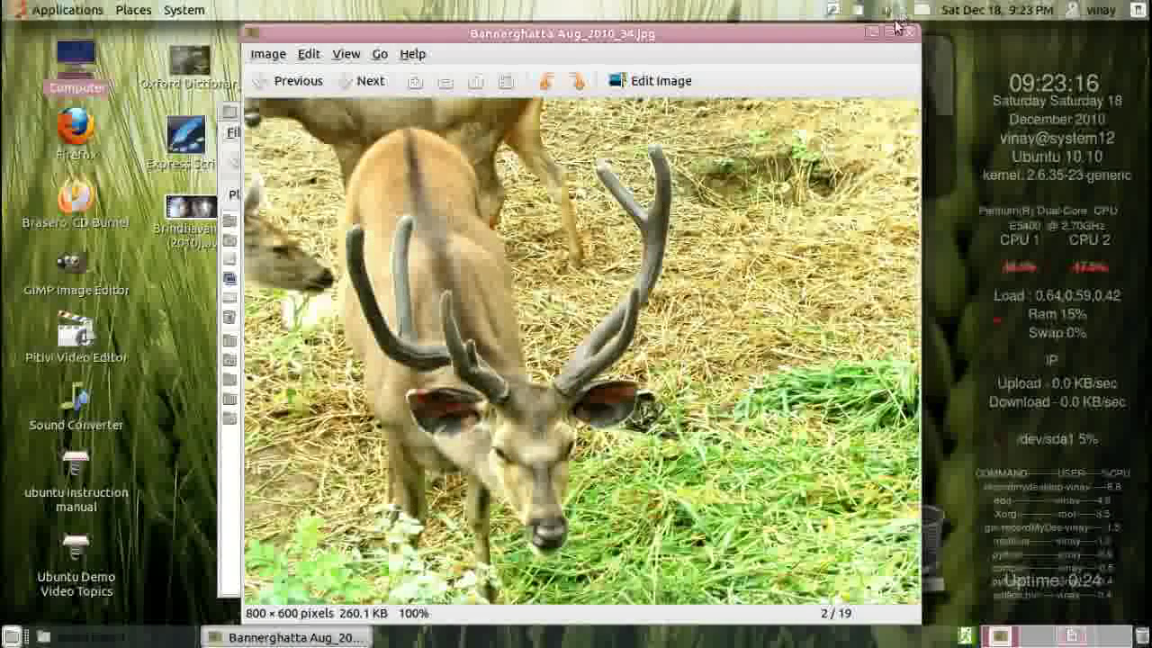
# - Reposition the viewer window, zoom out and back in, then close Eye of GNOME
pyautogui.moveTo(811, 37)
pyautogui.mouseDown()
pyautogui.moveTo(813, 57)
pyautogui.moveTo(813, 46)
pyautogui.mouseUp()
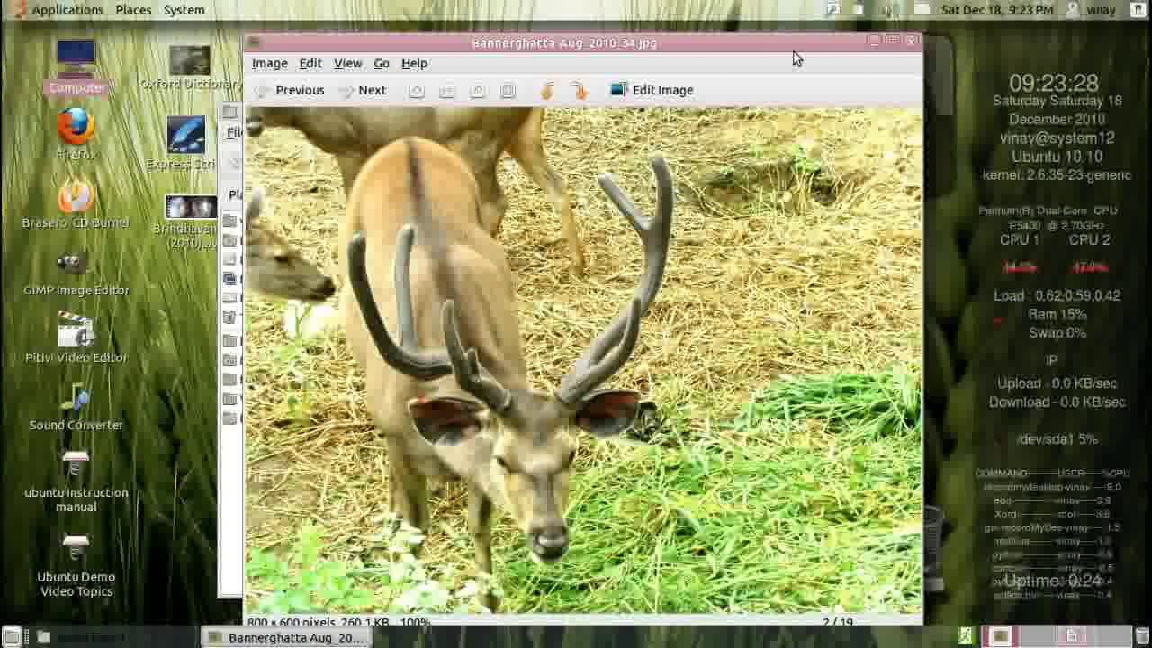
pyautogui.moveTo(796, 51)
pyautogui.mouseDown()
pyautogui.moveTo(832, 108)
pyautogui.moveTo(712, 34)
pyautogui.moveTo(788, 34)
pyautogui.mouseUp()
pyautogui.scroll(-5, 668, 249)
pyautogui.scroll(3, 668, 249)
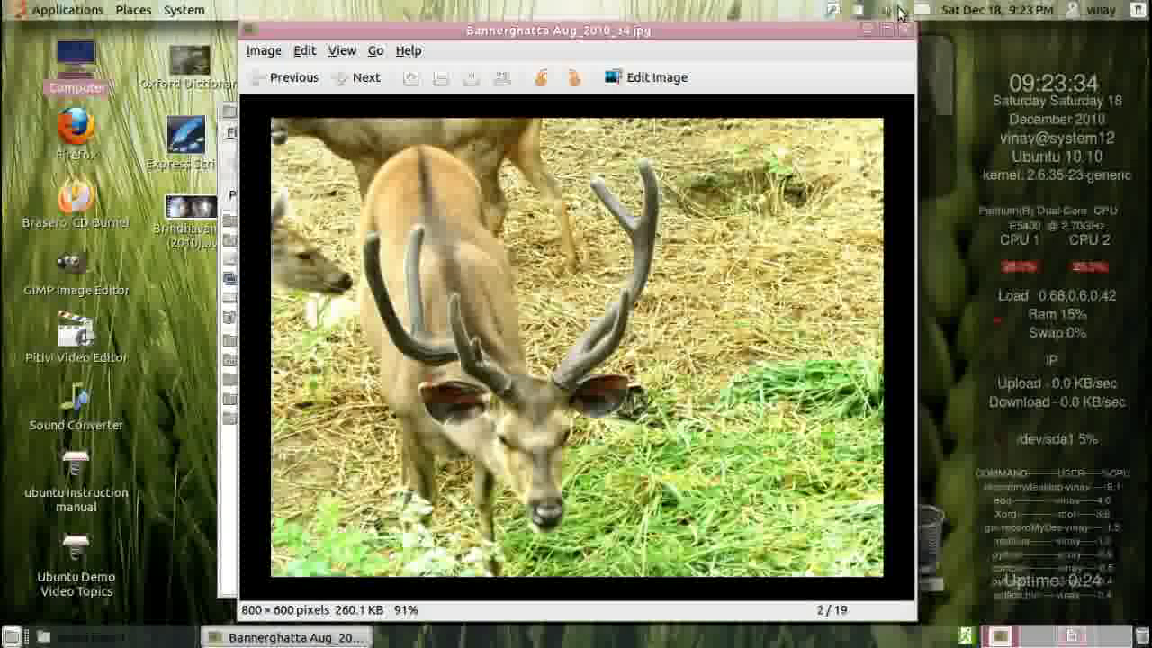
pyautogui.click(858, 15)
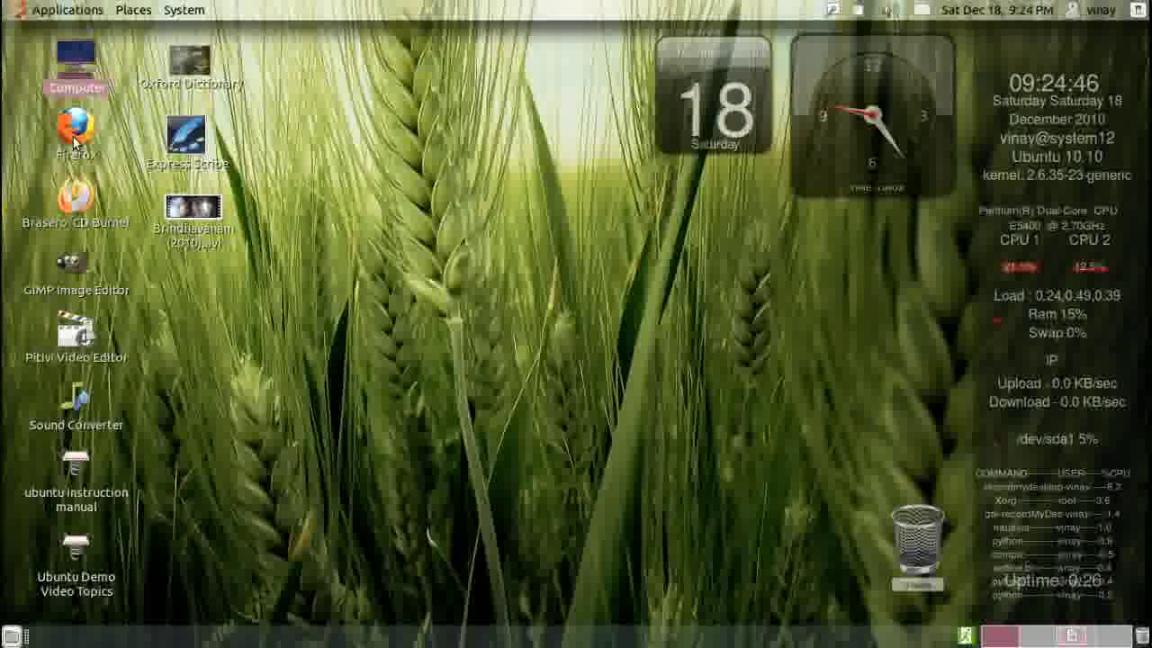
pyautogui.doubleClick(76, 196)
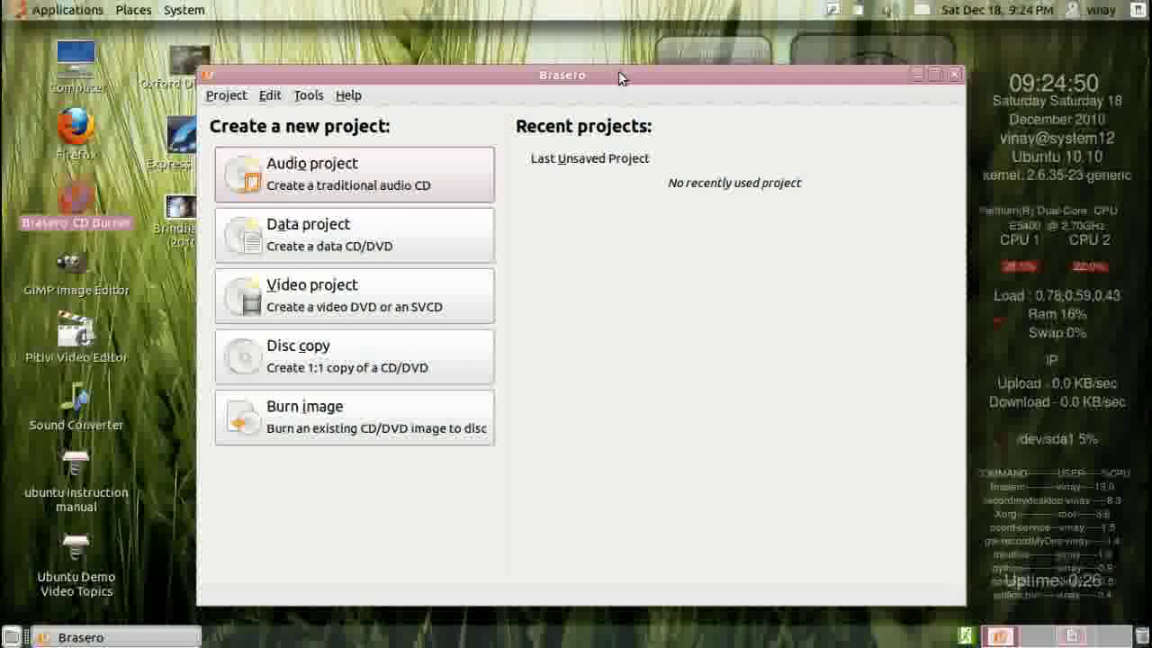
pyautogui.moveTo(623, 77); pyautogui.dragTo(629, 60)
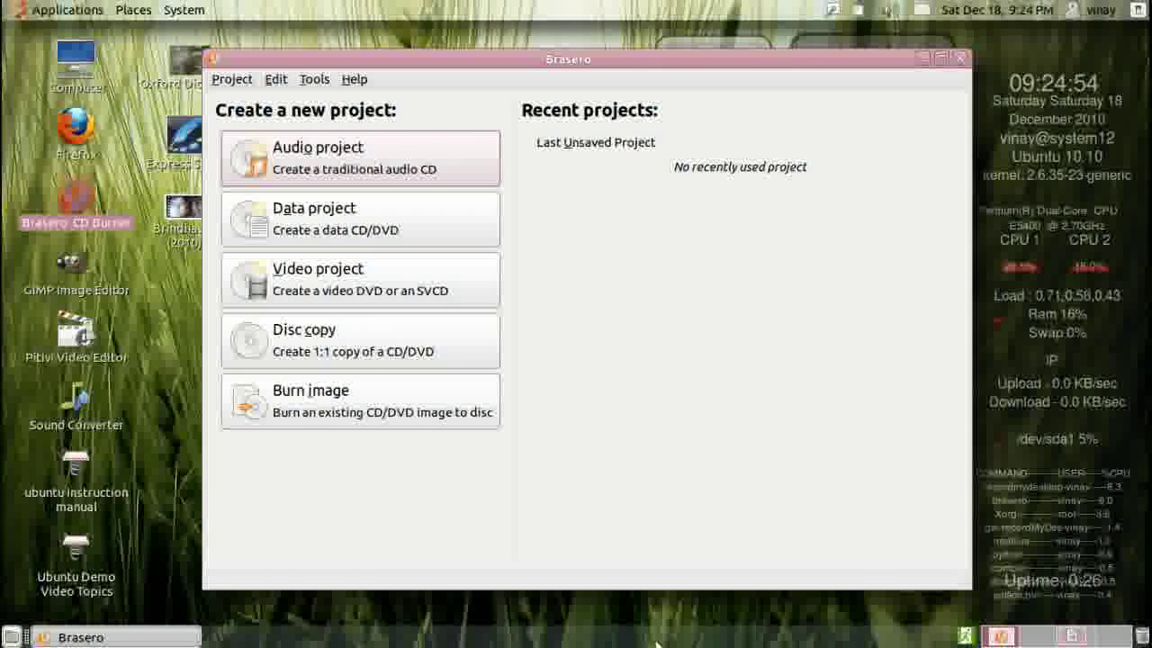
pyautogui.click(923, 59)
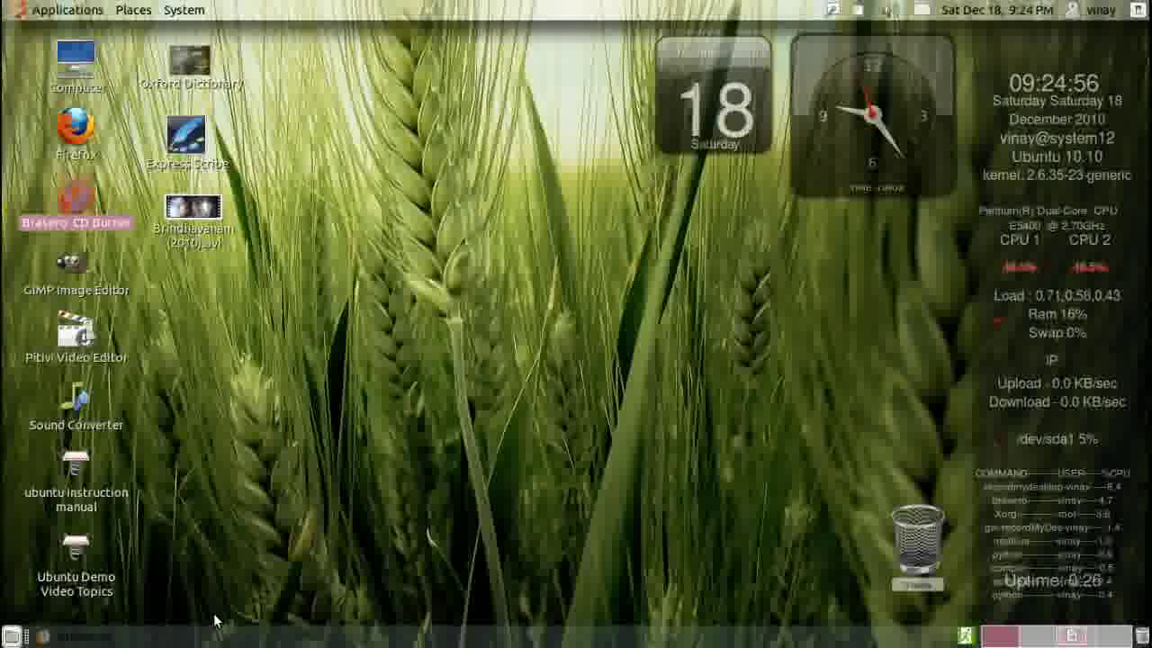
pyautogui.click(169, 637)
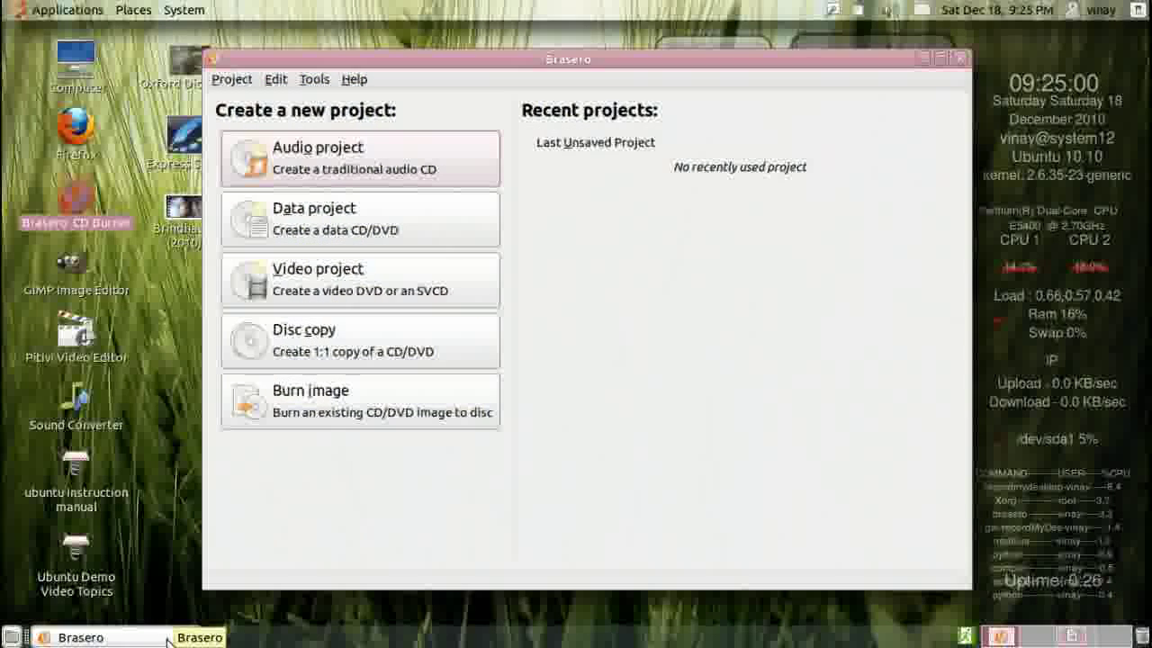
pyautogui.click(962, 59)
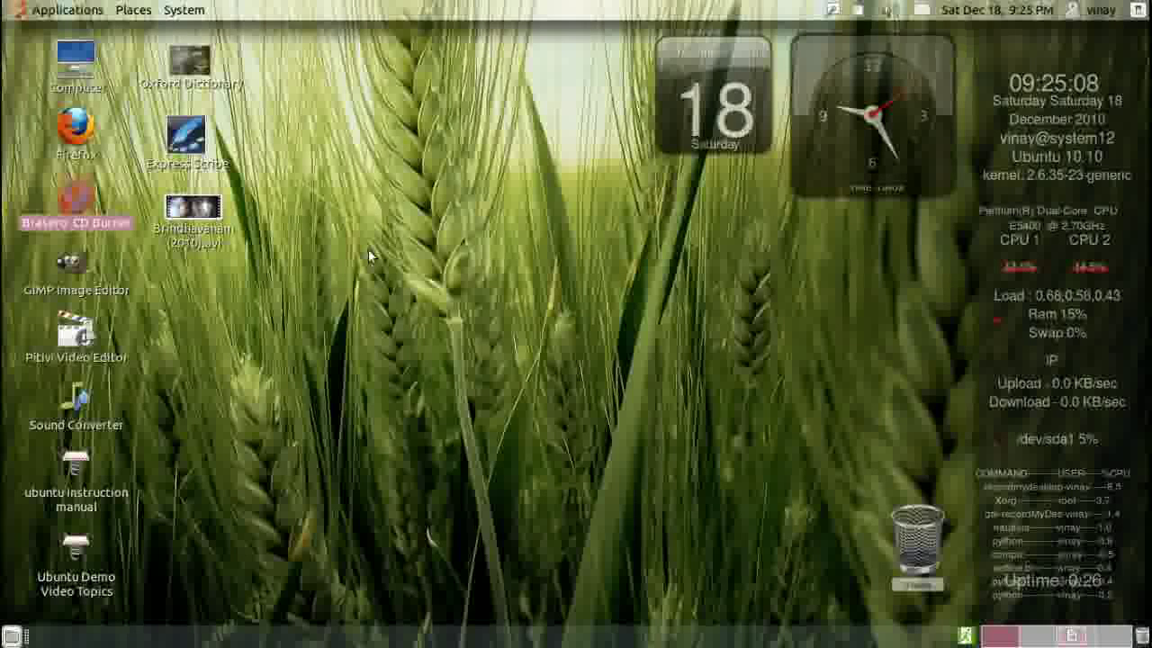
pyautogui.hotkey('ctrl', 'alt', 't')
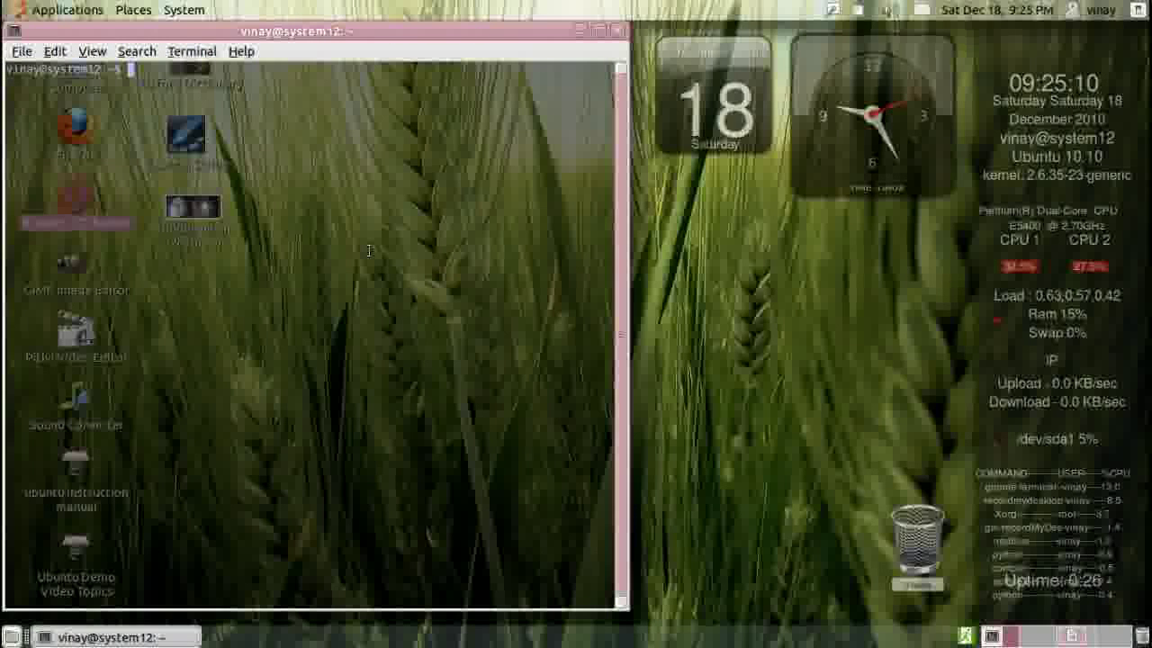
pyautogui.rightClick(369, 250)
pyautogui.click(423, 350)
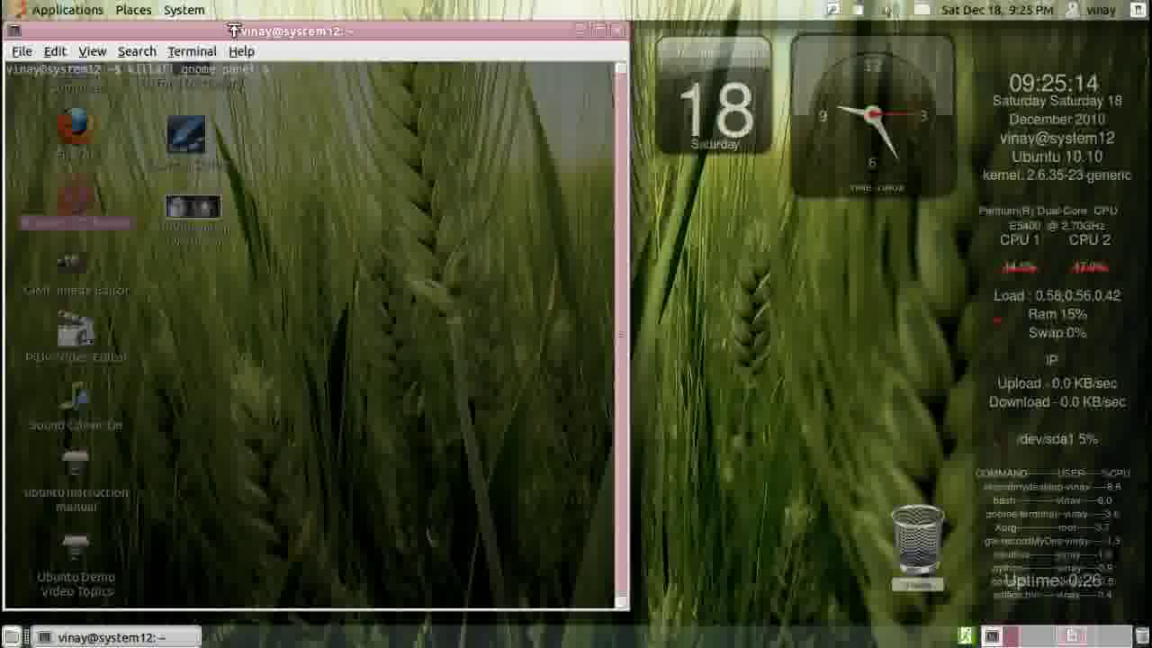
pyautogui.moveTo(242, 27); pyautogui.dragTo(433, 48)
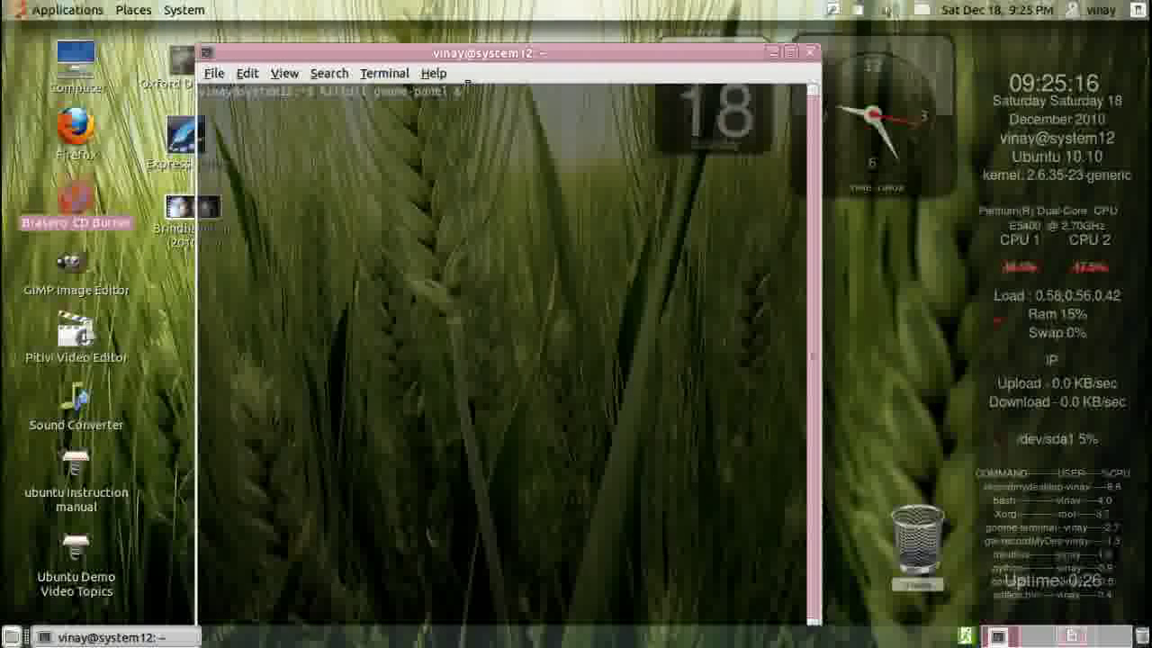
pyautogui.moveTo(516, 58); pyautogui.dragTo(517, 35)
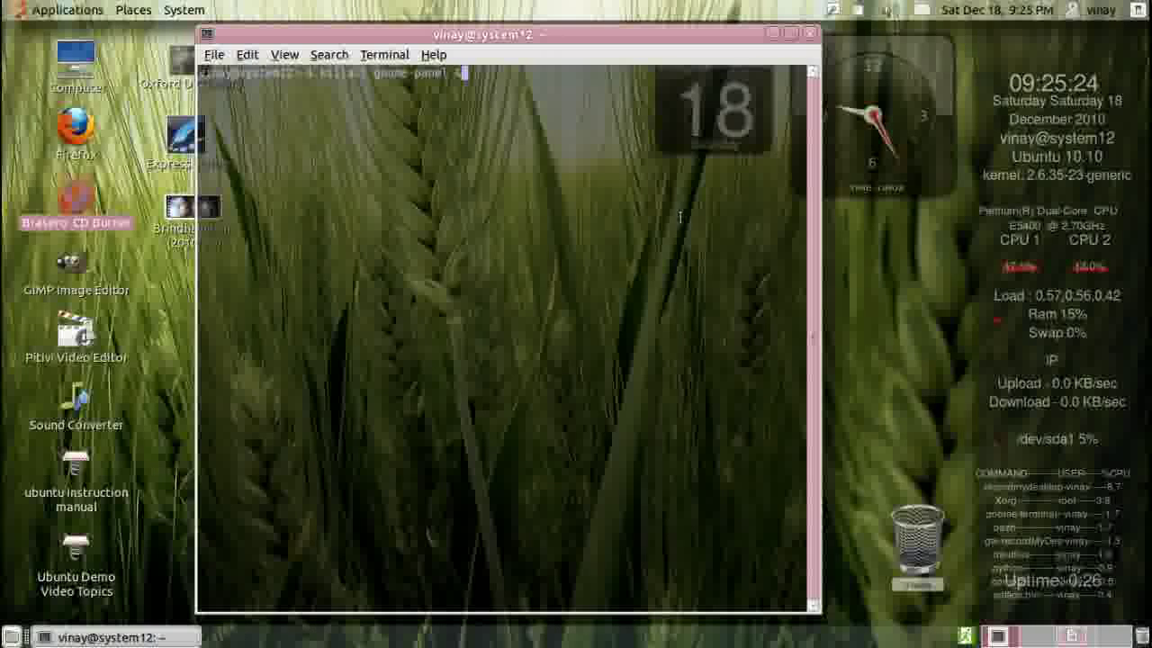
pyautogui.click(813, 38)
pyautogui.click(855, 11)
pyautogui.click(871, 49)
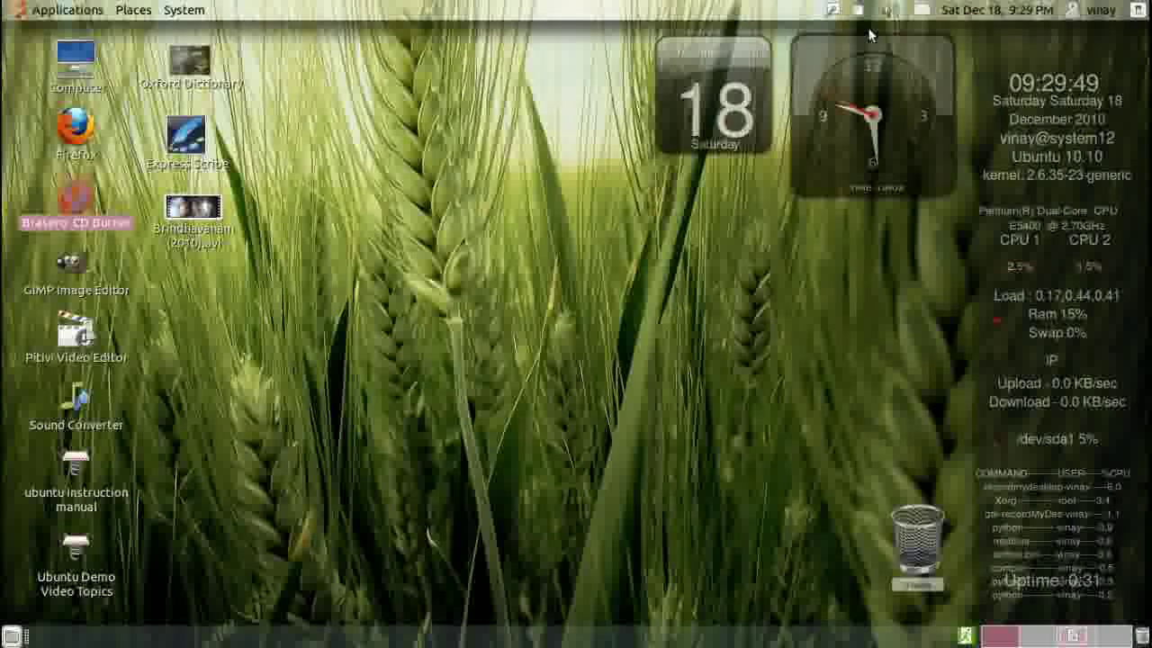
# - Launch OpenOffice.org Spreadsheet from the Applications > Office menu
pyautogui.click(49, 18)
pyautogui.moveTo(81, 135)
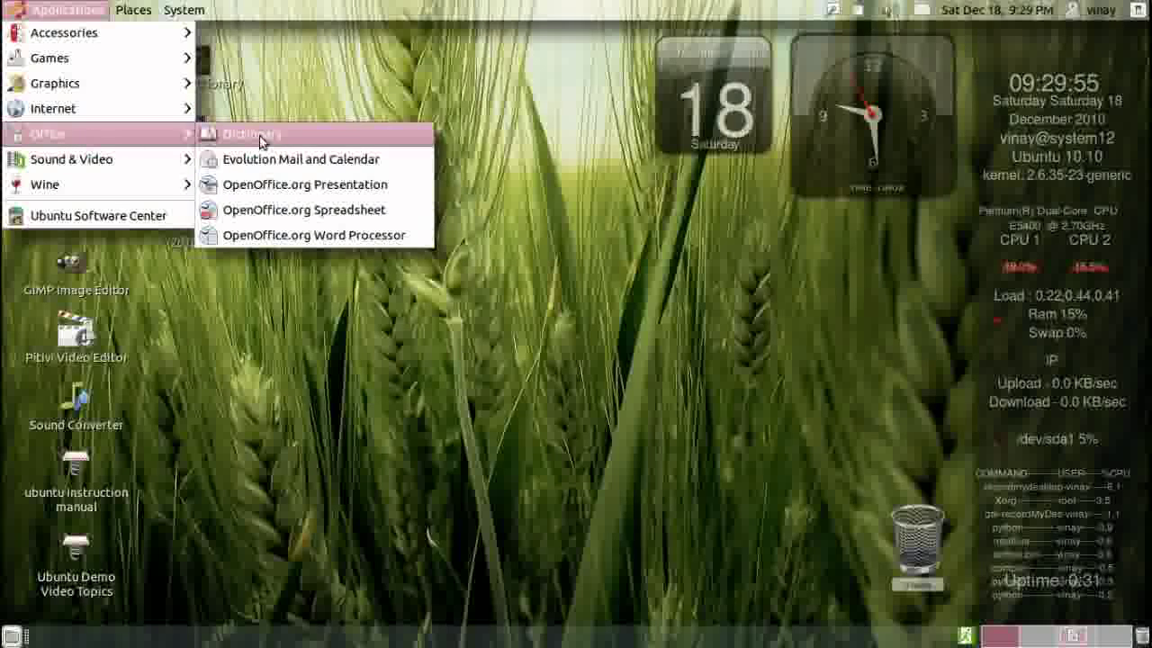
pyautogui.click(311, 212)
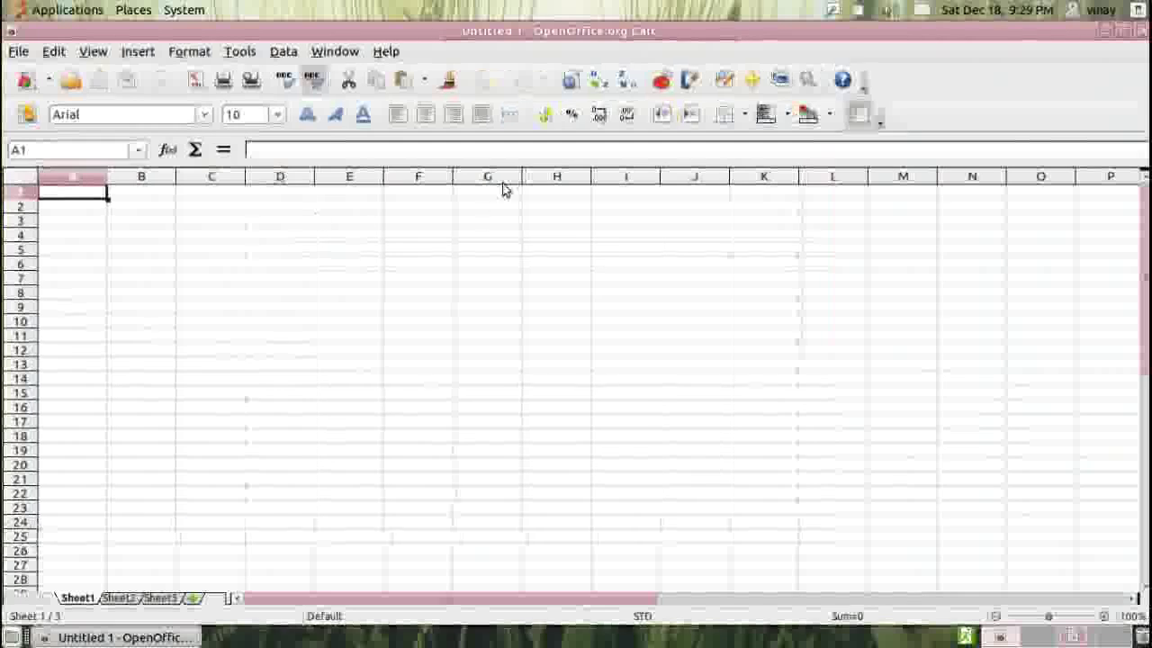
# - Enter 'sdkjfhlk' in E6 and 'ikkskidjf' in F6, then start saving with Ctrl+S
pyautogui.click(337, 264)
pyautogui.write('sdkjfhlk')
pyautogui.press('Tab')
pyautogui.write('ikkskidjf')
pyautogui.press('Tab')
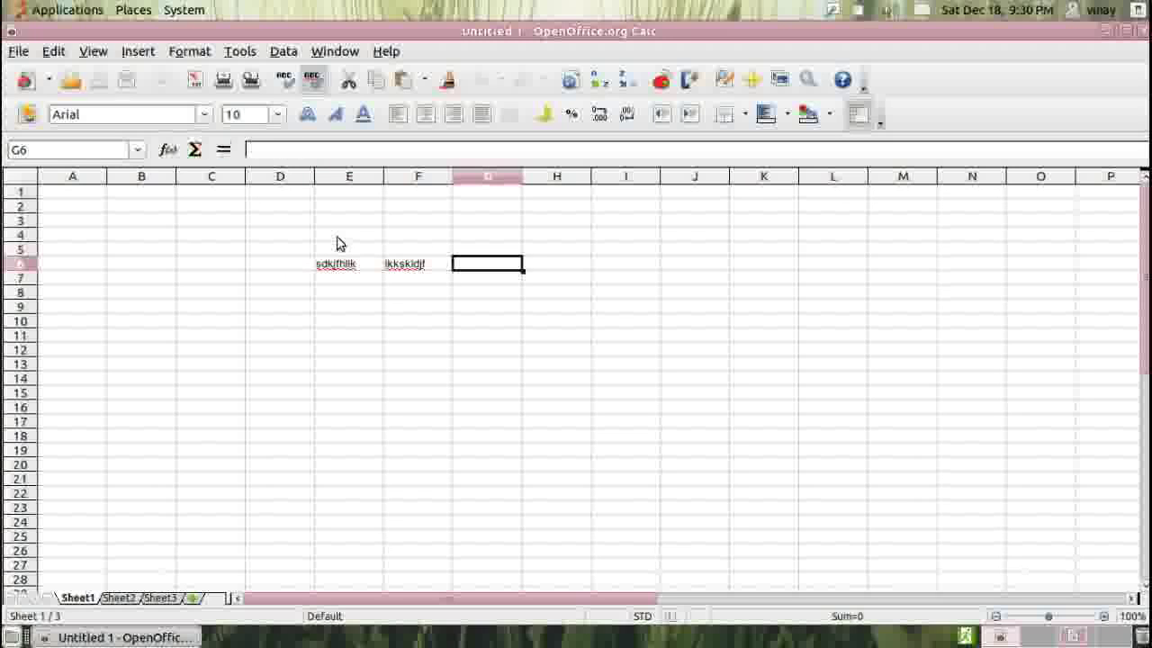
pyautogui.hotkey('ctrl', 's')
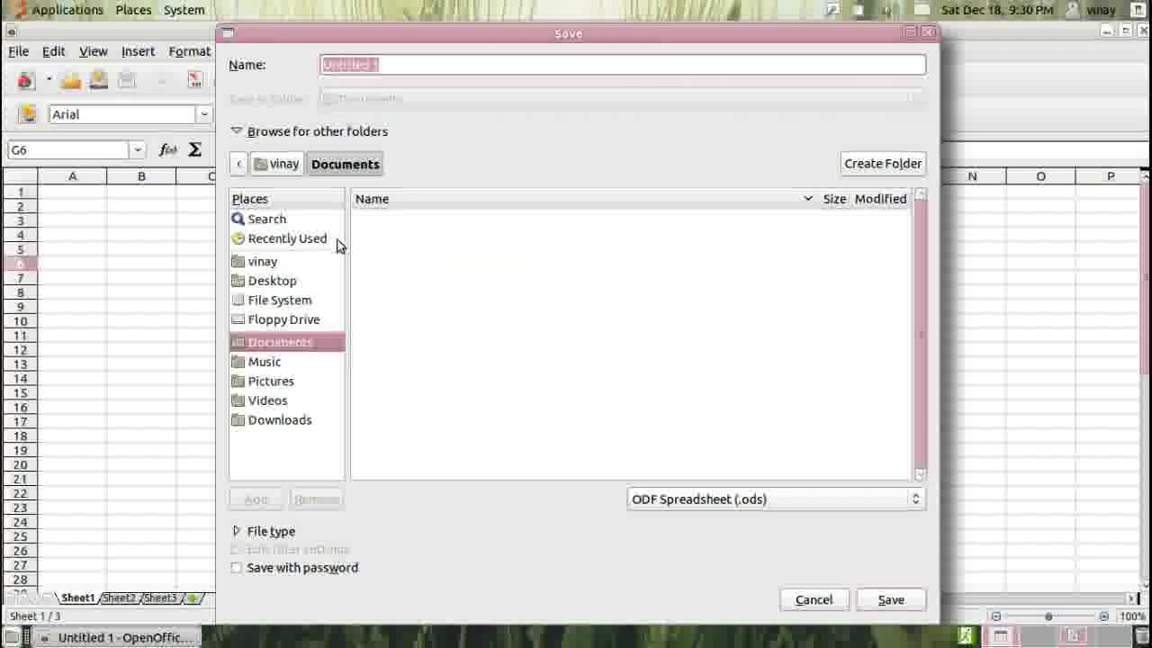
# - Save the sheet as Untitled 1.xls in Microsoft Excel 97/2000/XP format and close Calc
pyautogui.click(917, 500)
pyautogui.scroll(-3, 725, 601)
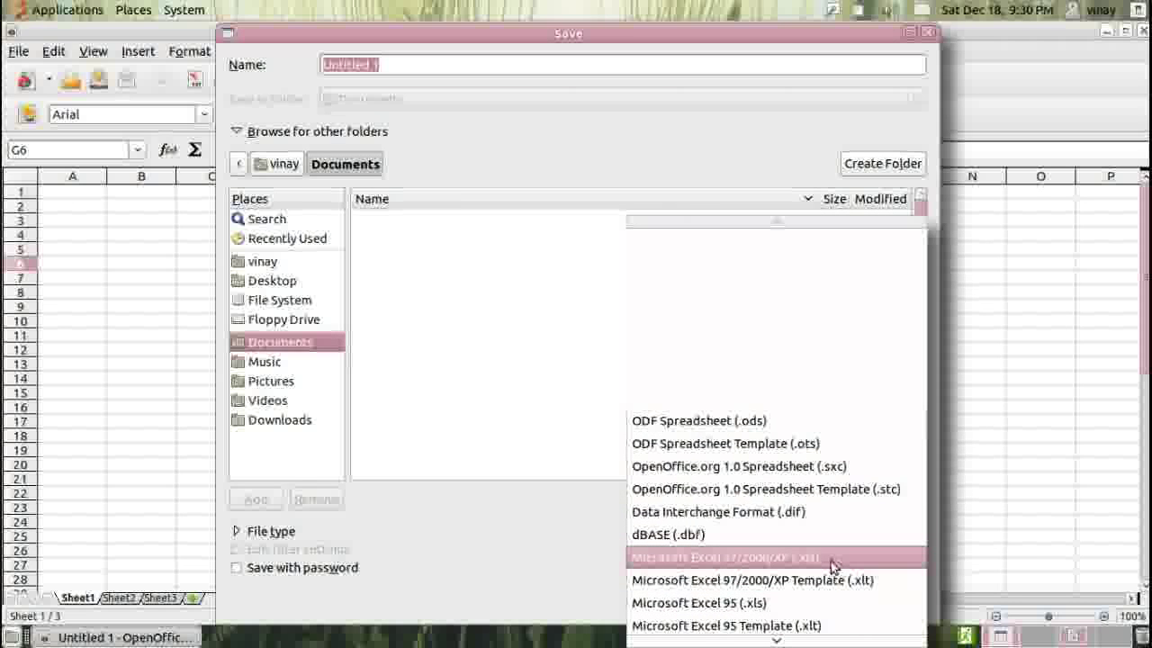
pyautogui.click(719, 557)
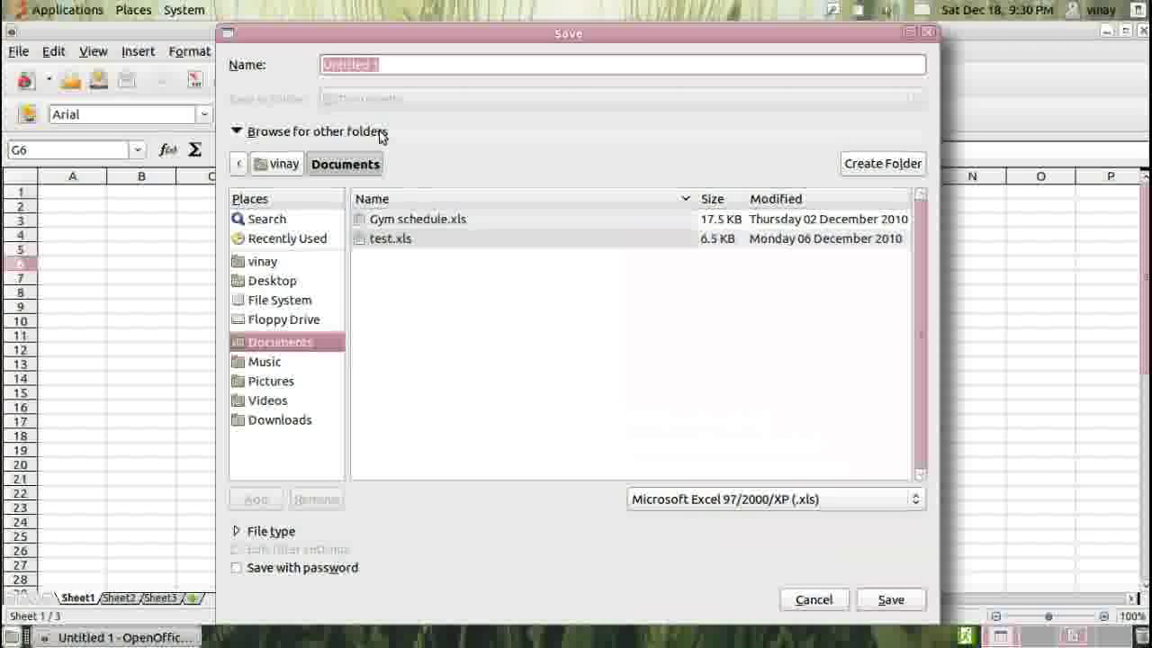
pyautogui.click(429, 64)
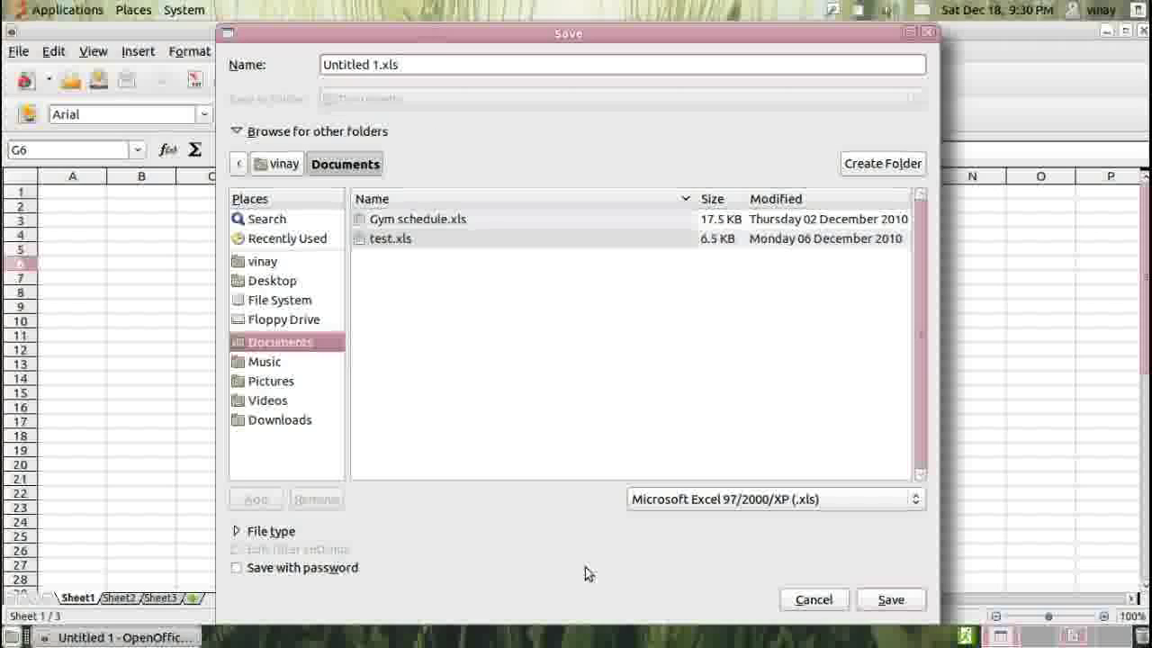
pyautogui.click(900, 604)
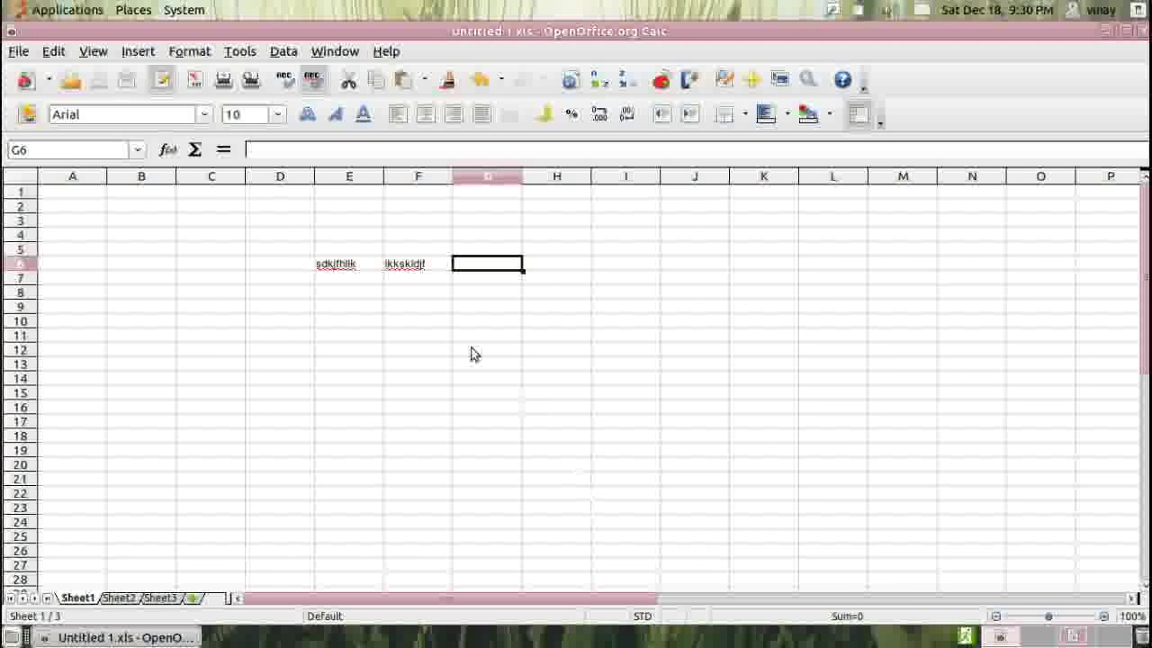
pyautogui.click(1140, 32)
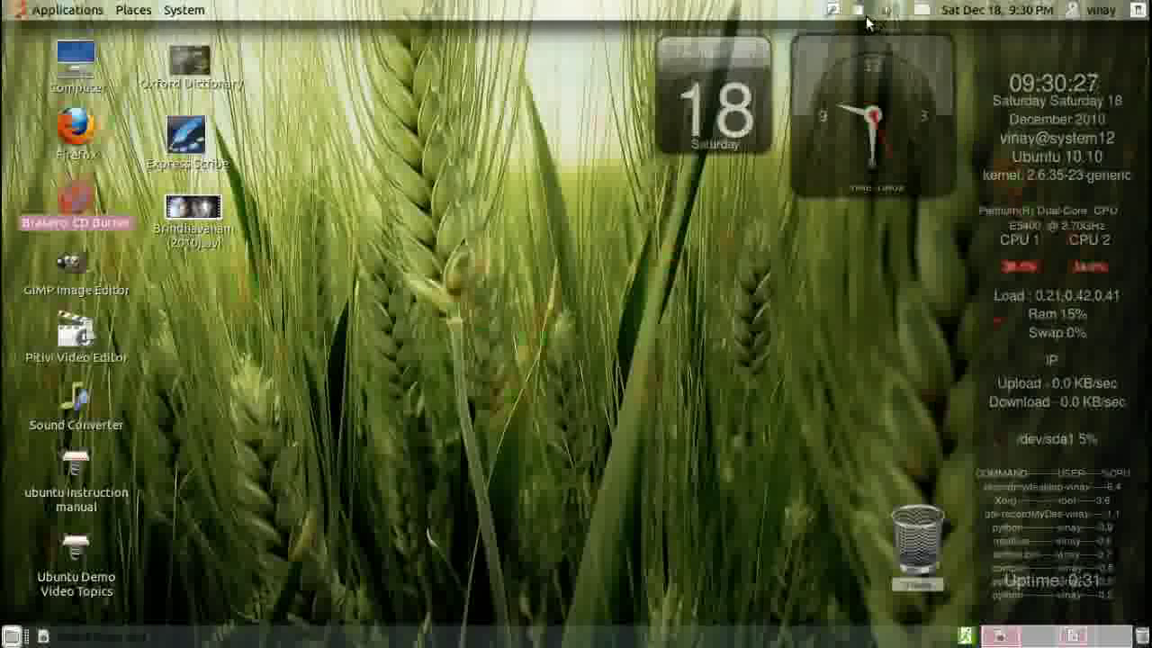
pyautogui.click(860, 9)
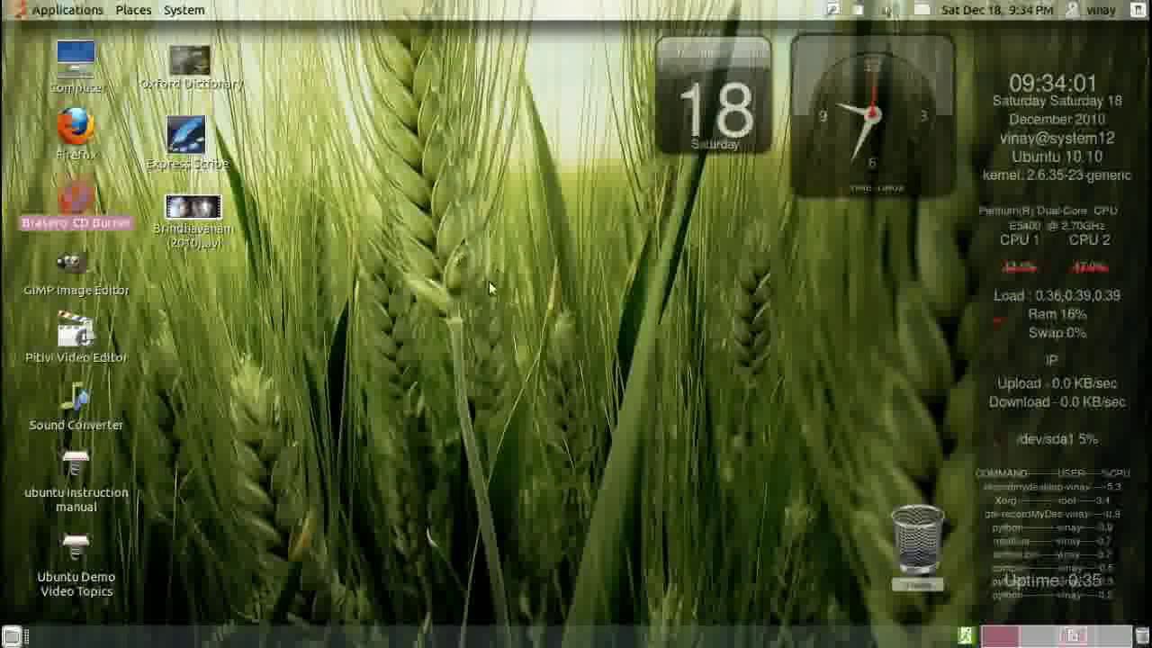
pyautogui.click(65, 10)
pyautogui.moveTo(191, 10)
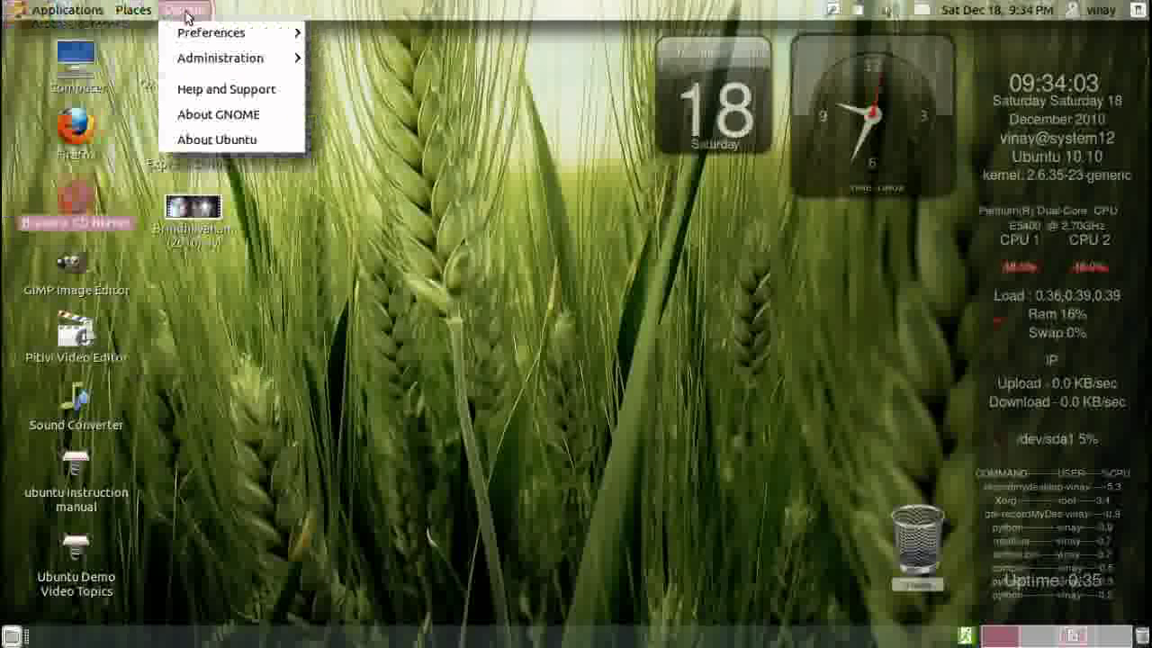
pyautogui.moveTo(200, 60)
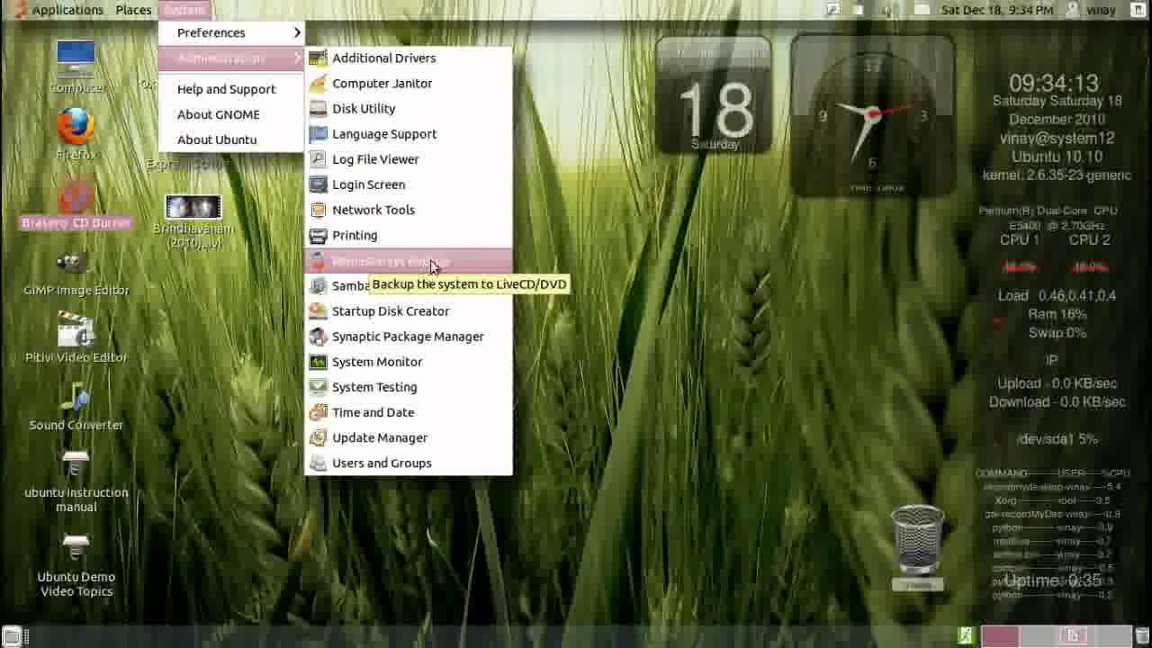
pyautogui.click(649, 254)
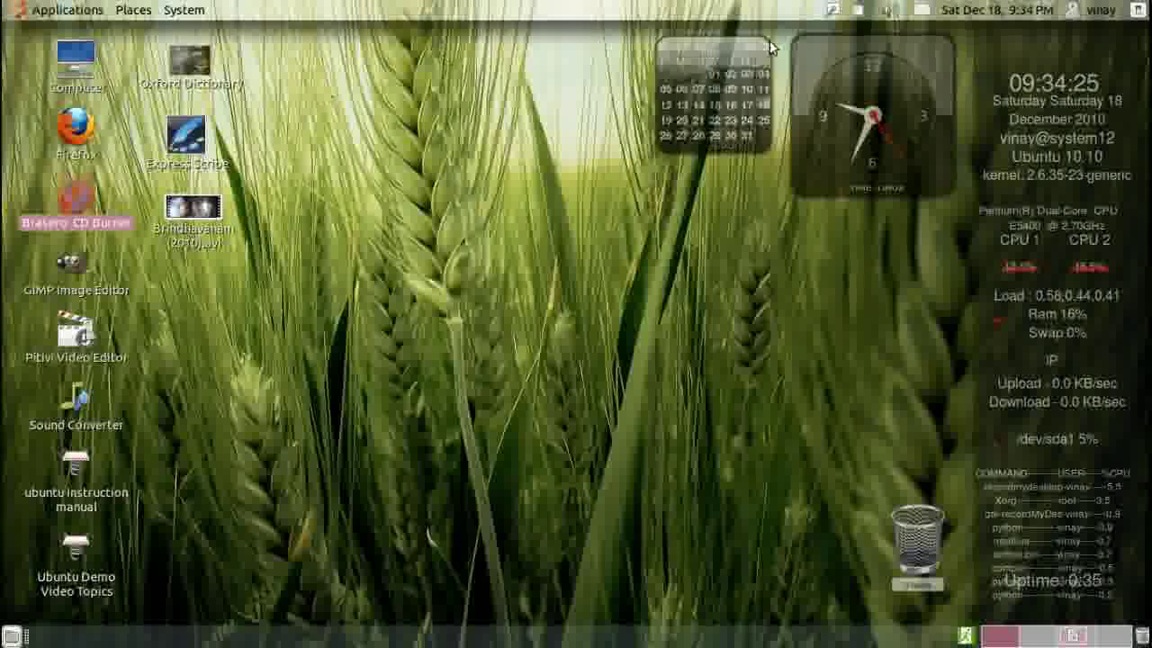
pyautogui.click(858, 10)
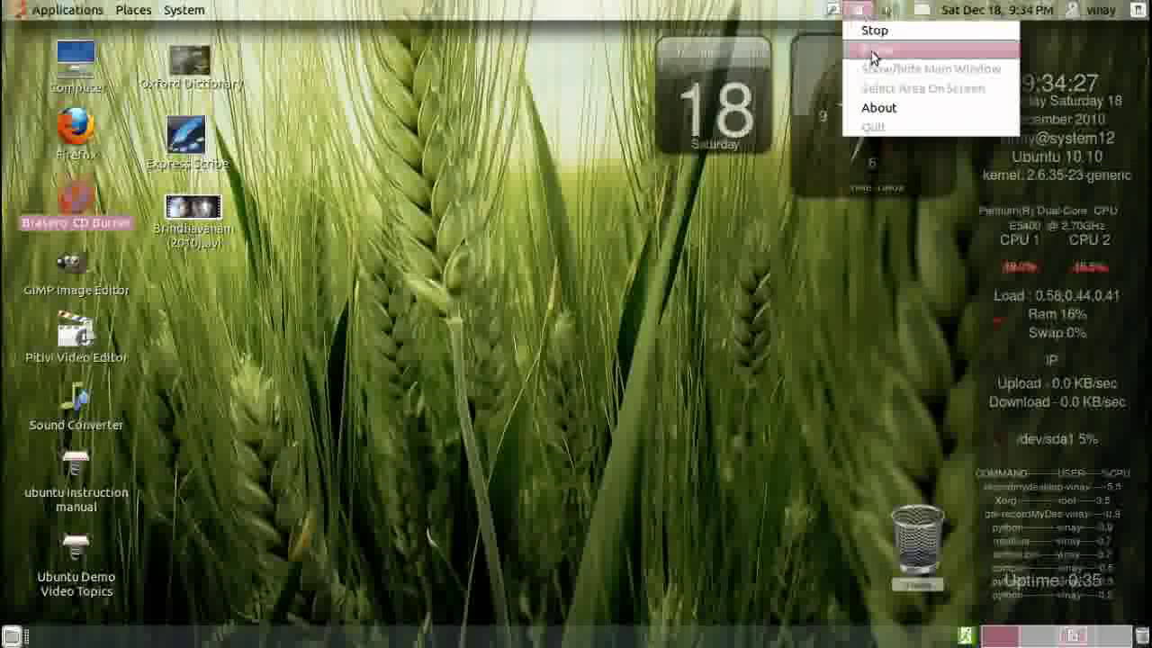
pyautogui.click(872, 50)
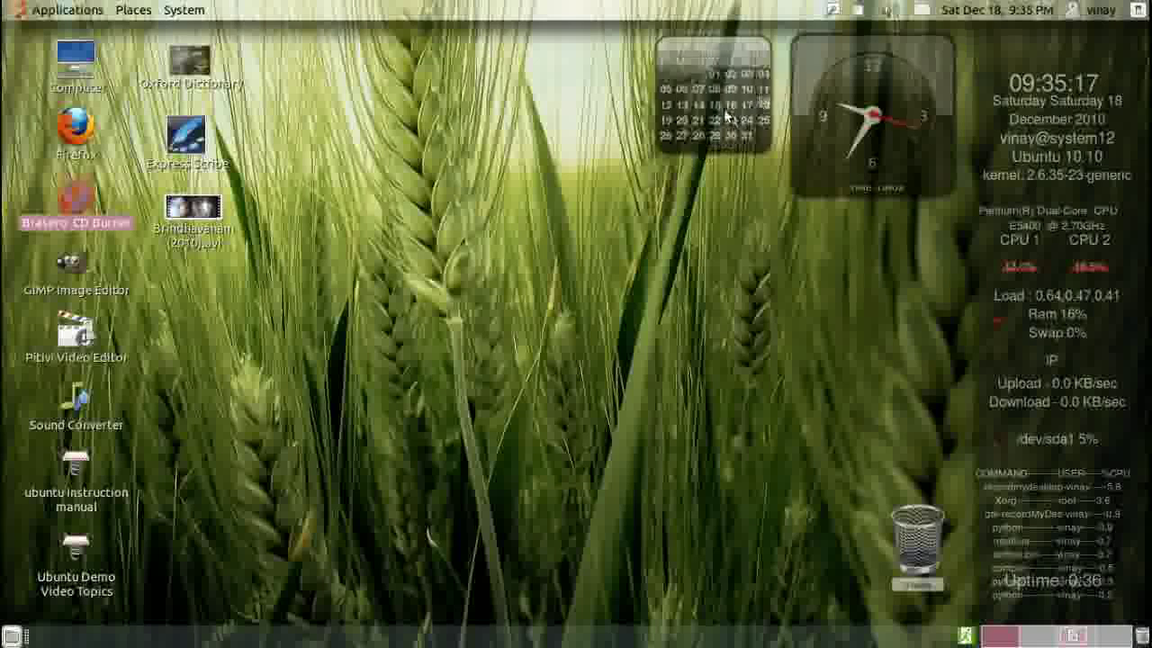
pyautogui.click(857, 9)
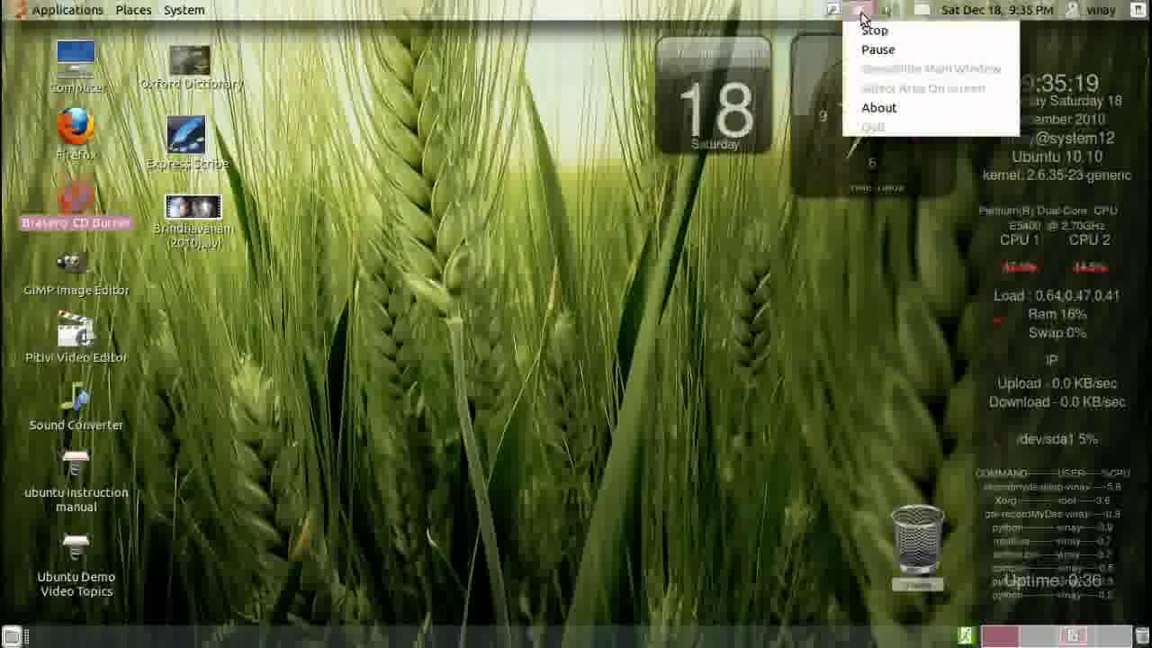
pyautogui.click(874, 30)
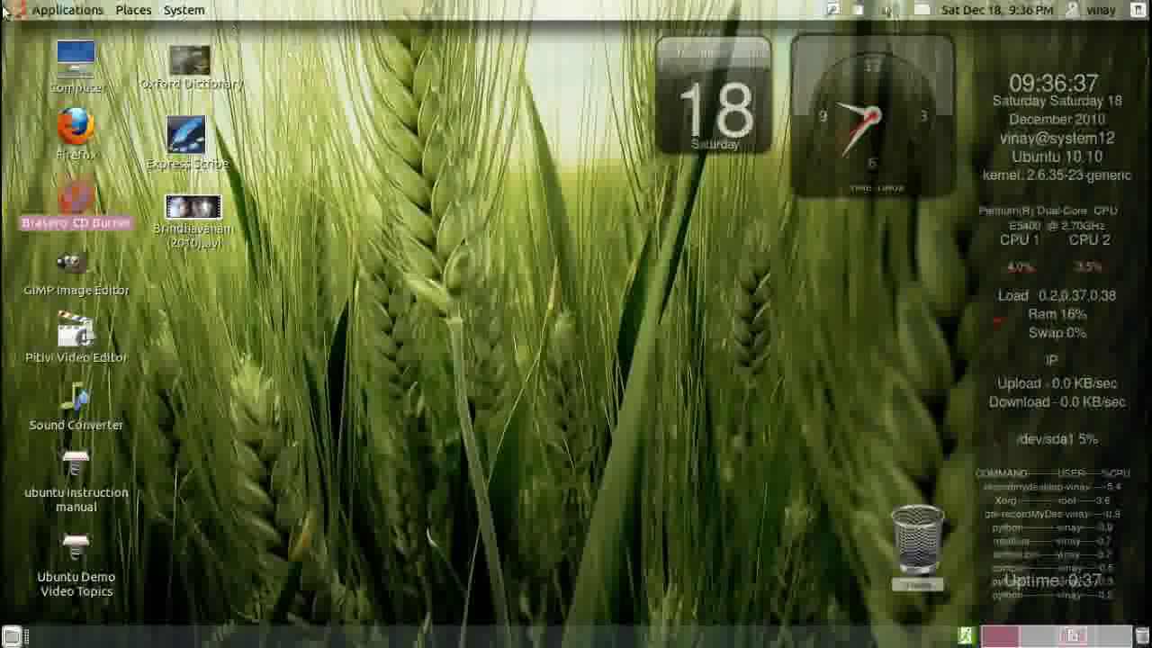
pyautogui.click(67, 10)
pyautogui.moveTo(78, 81)
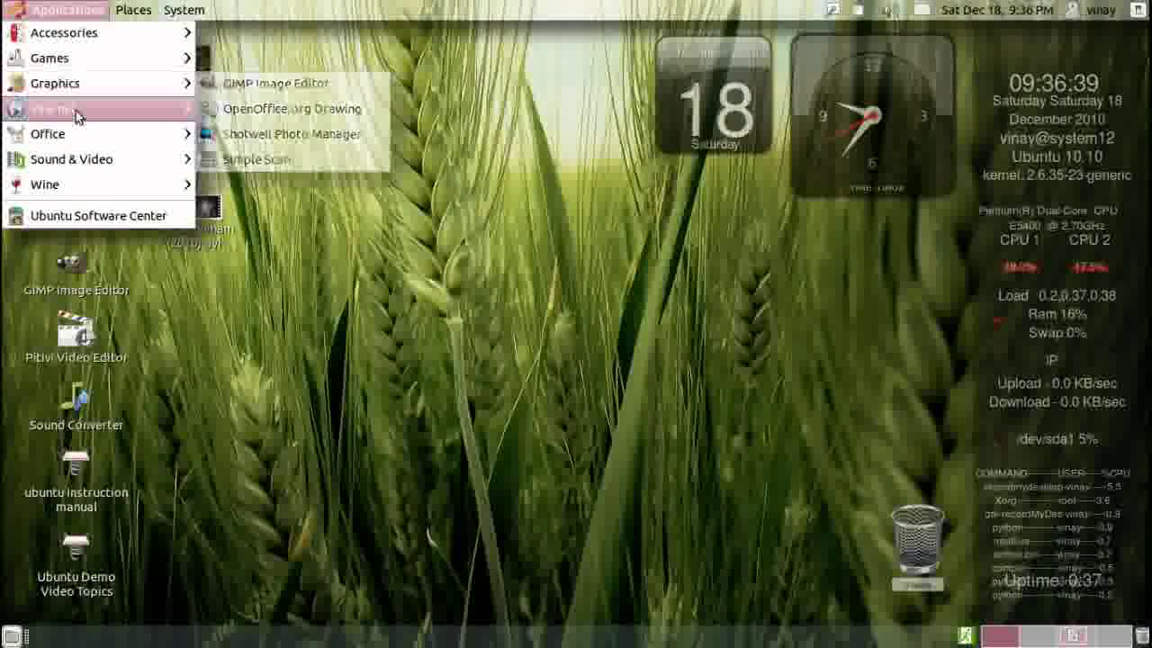
pyautogui.moveTo(90, 159)
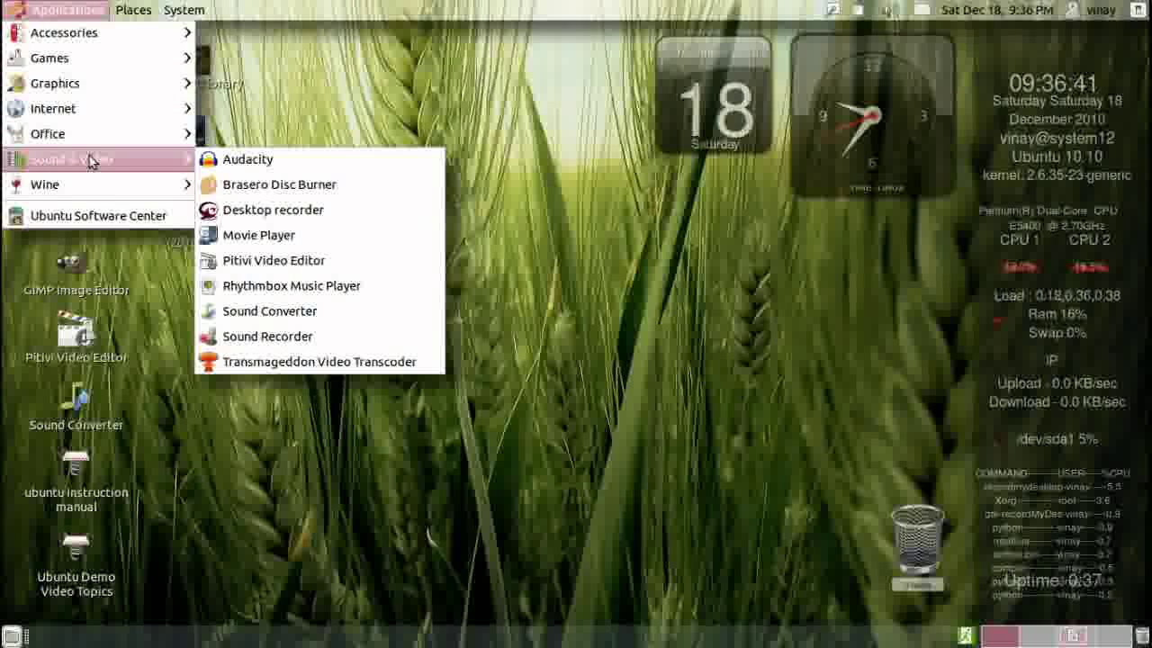
pyautogui.click(275, 164)
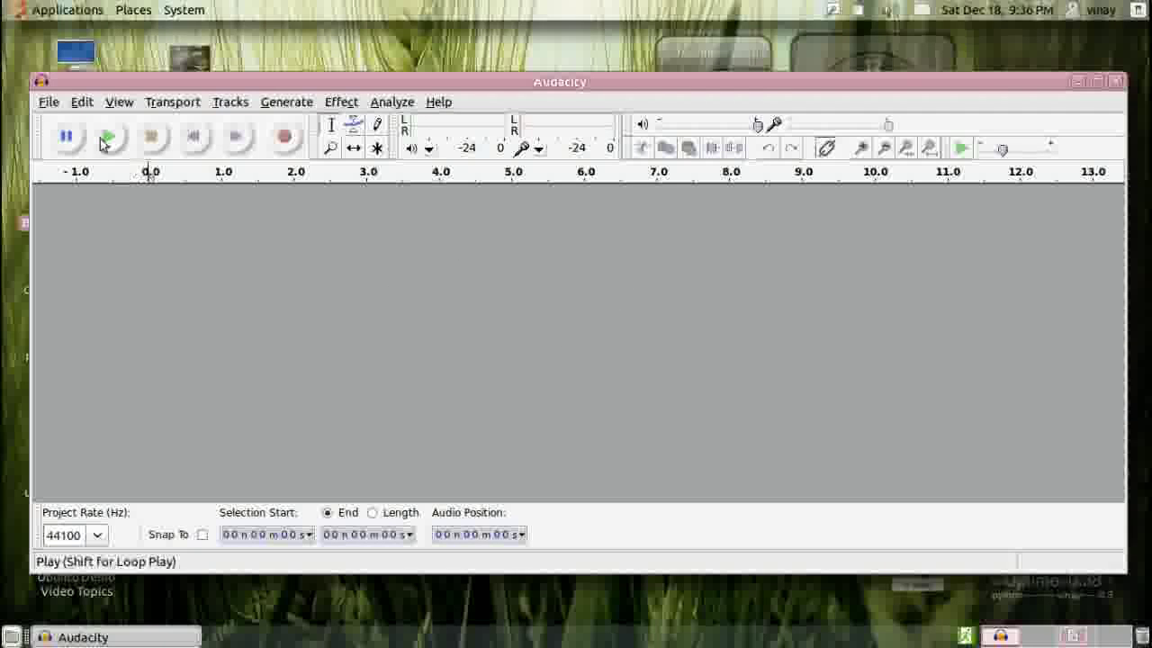
pyautogui.click(48, 101)
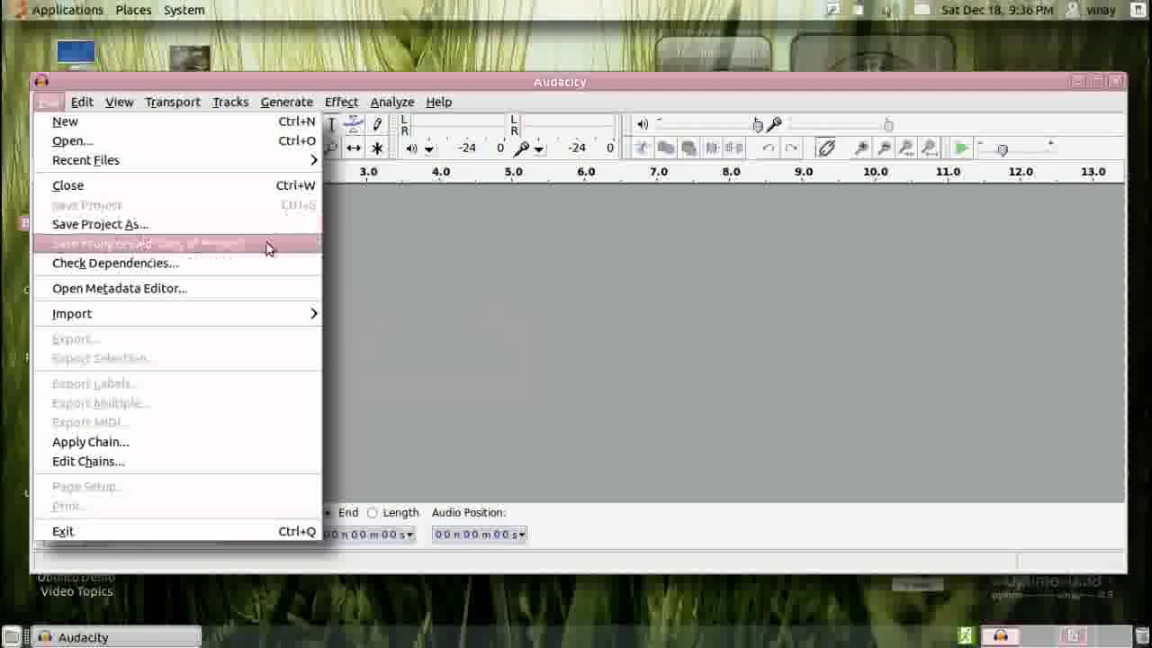
pyautogui.click(450, 298)
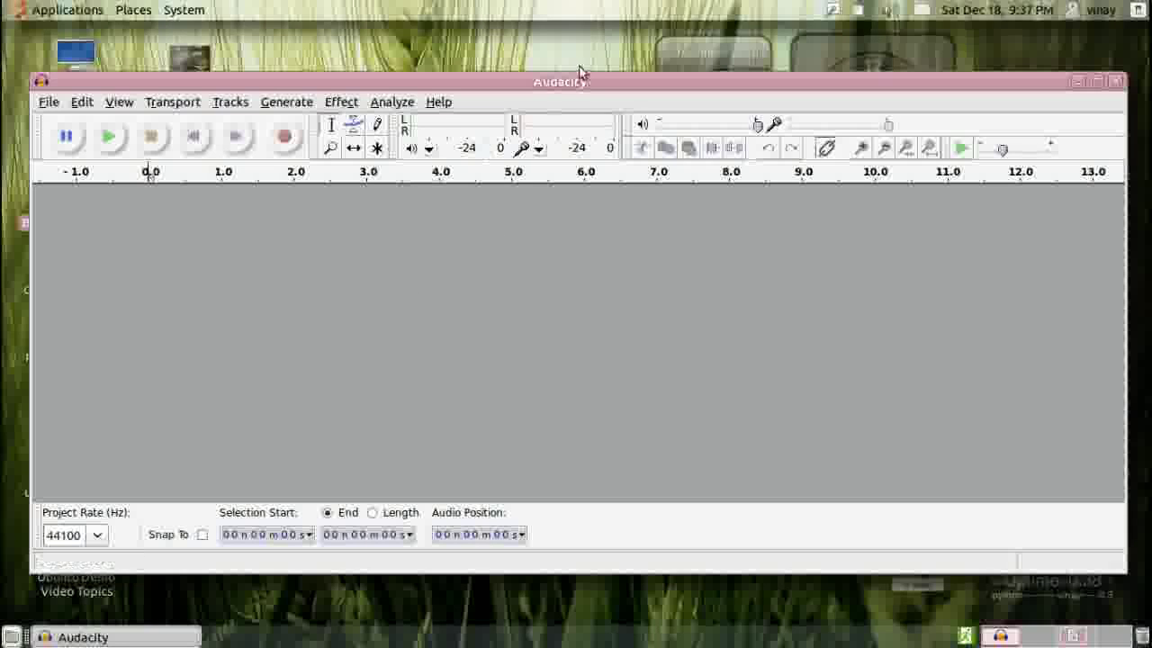
pyautogui.moveTo(794, 90); pyautogui.dragTo(792, 77)
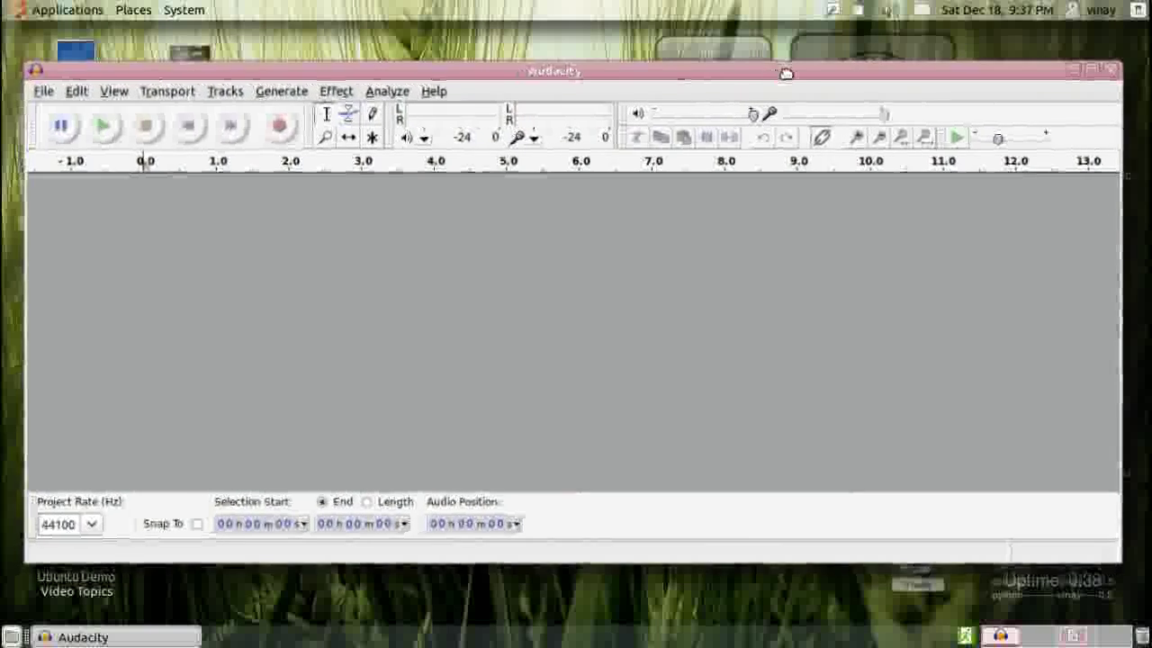
pyautogui.rightClick(857, 10)
pyautogui.click(875, 50)
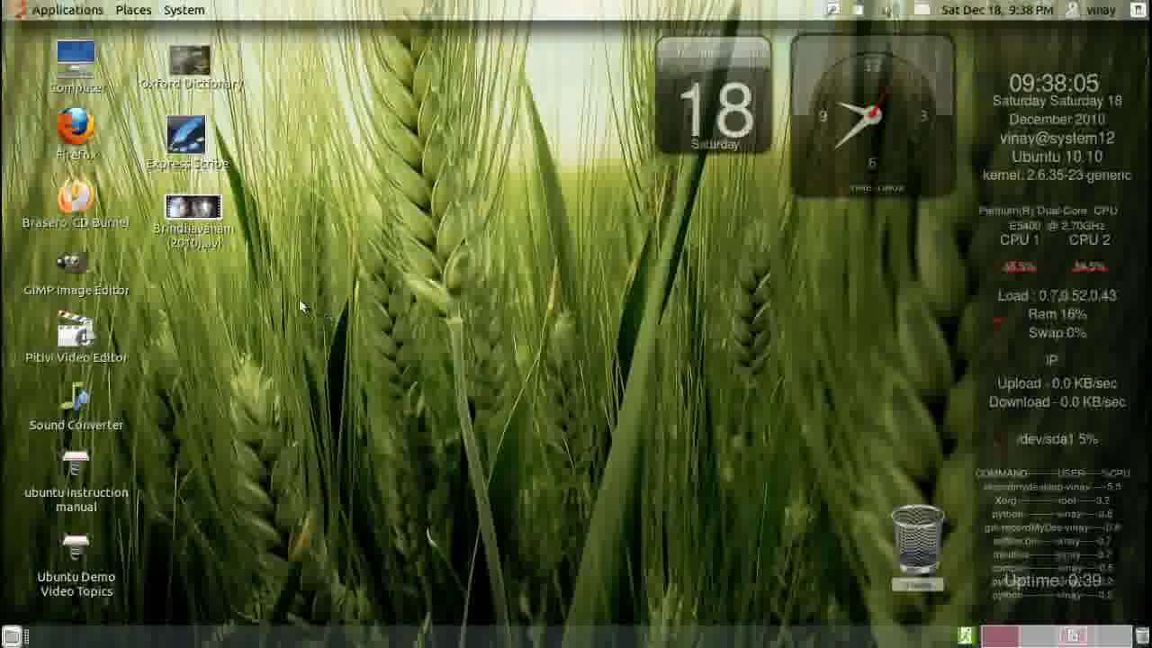
# - Open the Computer file browser and Firefox from the desktop icons, moving Firefox aside
pyautogui.doubleClick(75, 62)
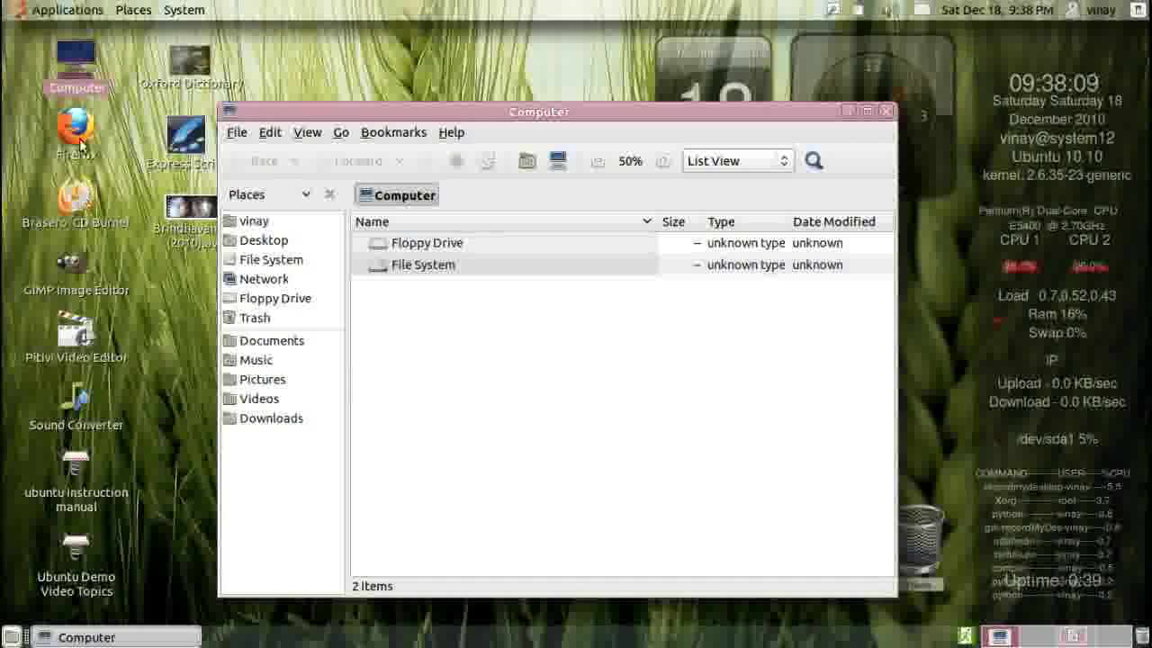
pyautogui.doubleClick(76, 128)
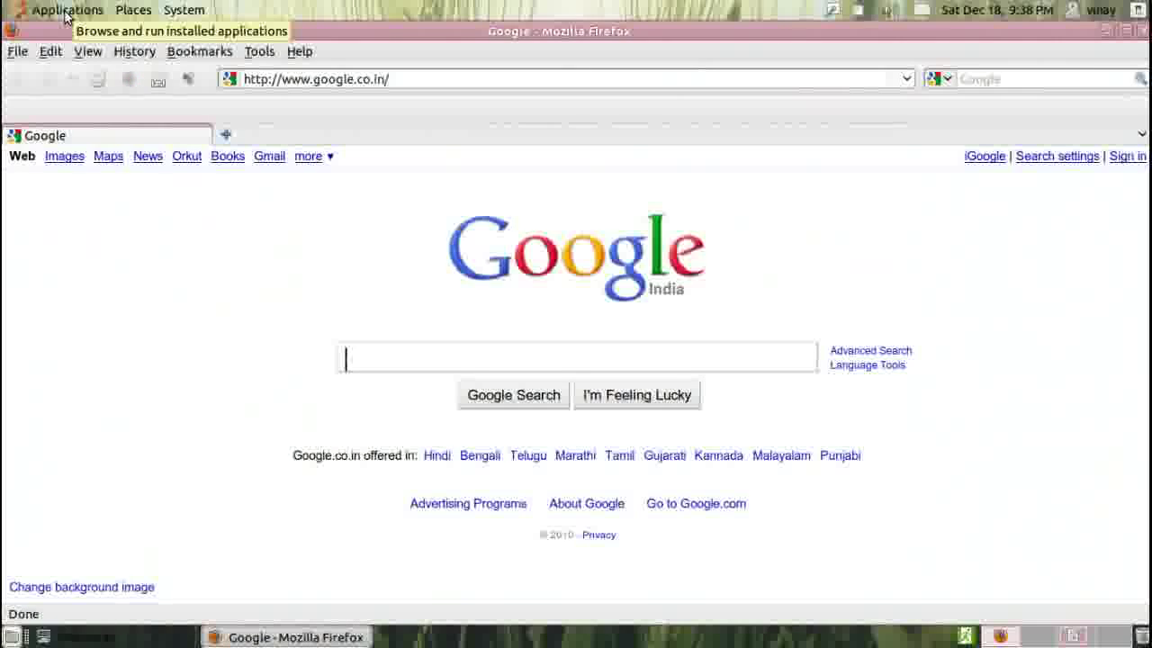
pyautogui.moveTo(440, 36); pyautogui.dragTo(346, 61)
# - Launch Calculator from Applications > Accessories and bring Firefox forward, moving it up and right
pyautogui.click(67, 10)
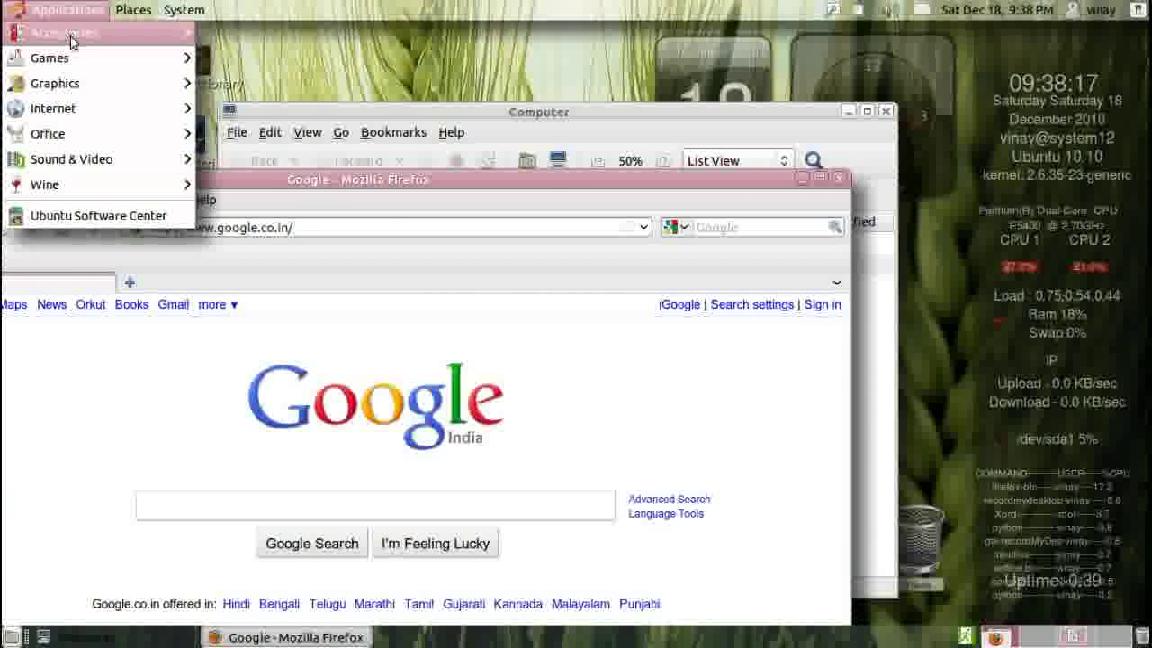
pyautogui.moveTo(63, 33)
pyautogui.click(256, 62)
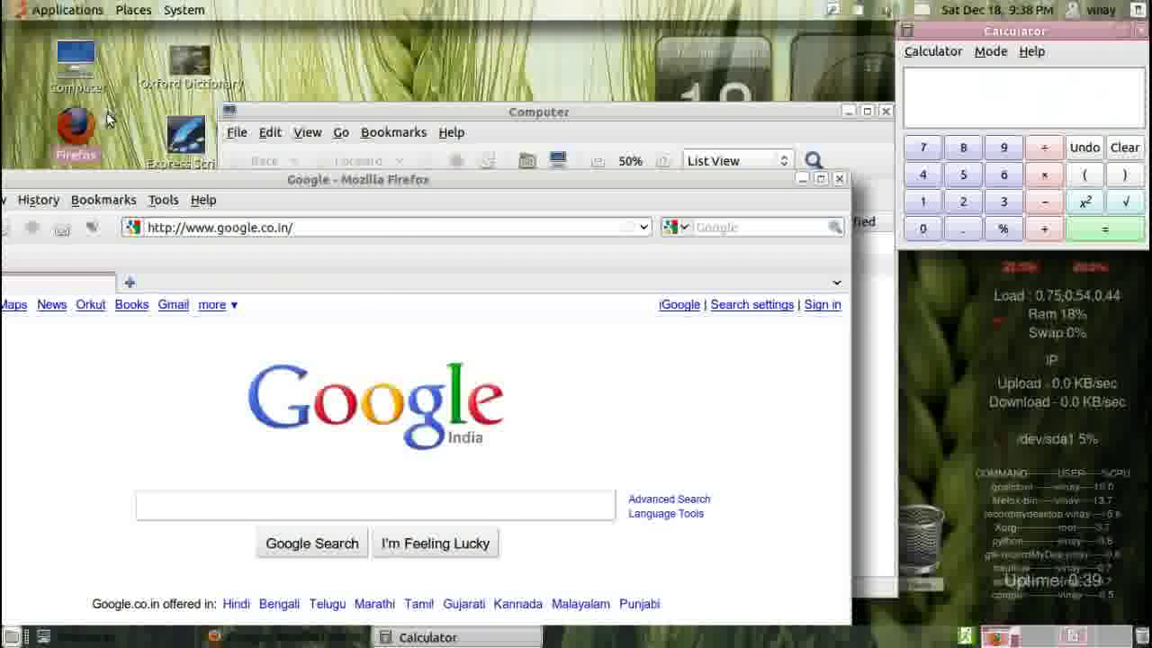
pyautogui.click(306, 191)
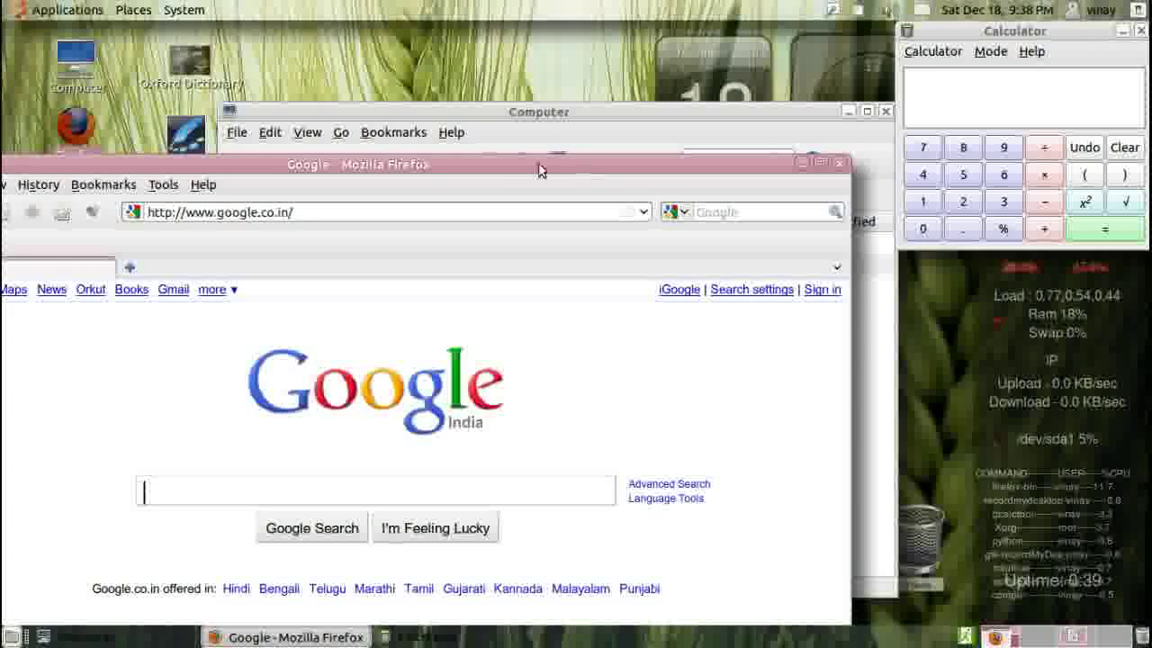
pyautogui.moveTo(540, 173); pyautogui.dragTo(756, 54)
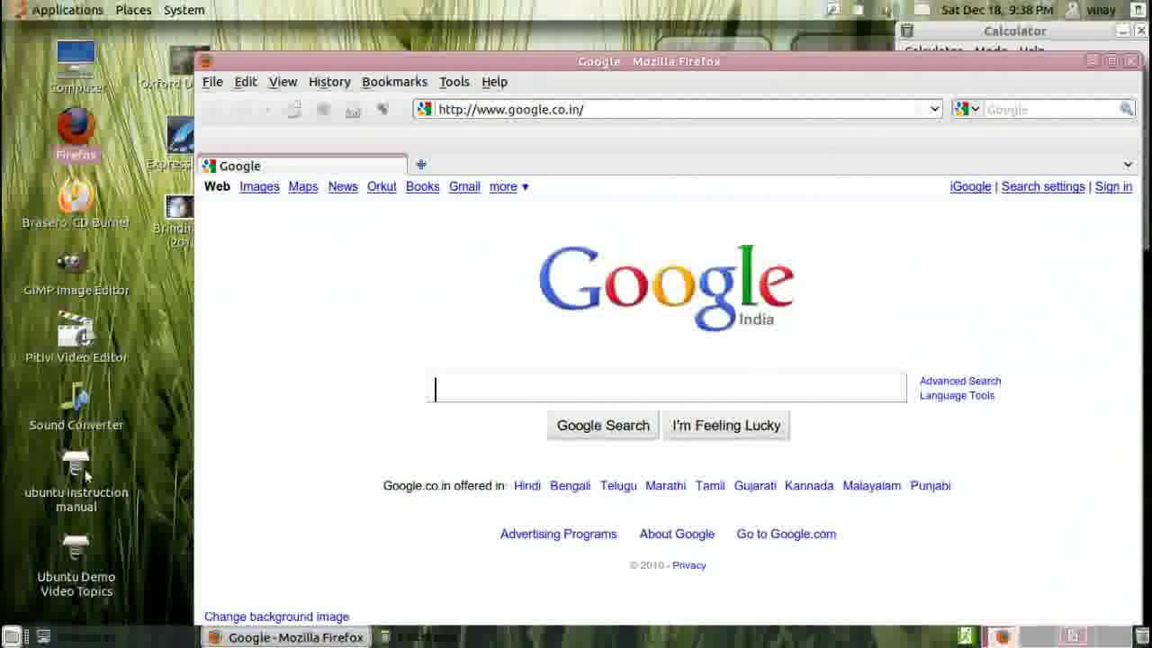
# - Launch Sound Converter and a second Computer file browser, nudging that window right
pyautogui.doubleClick(77, 405)
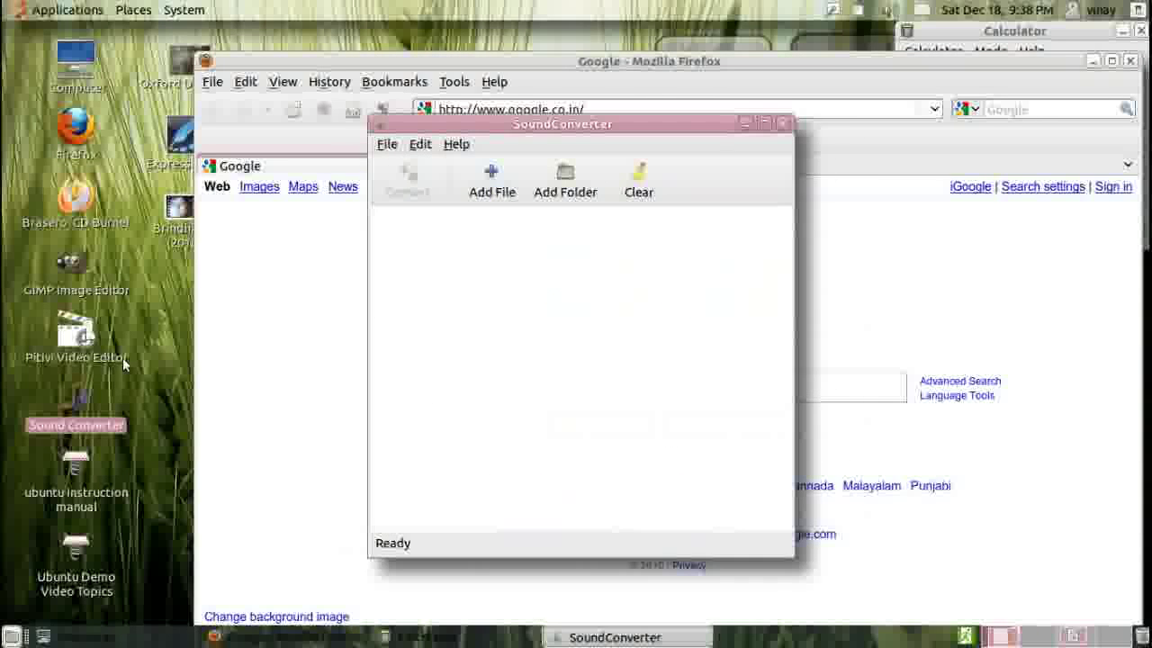
pyautogui.doubleClick(77, 63)
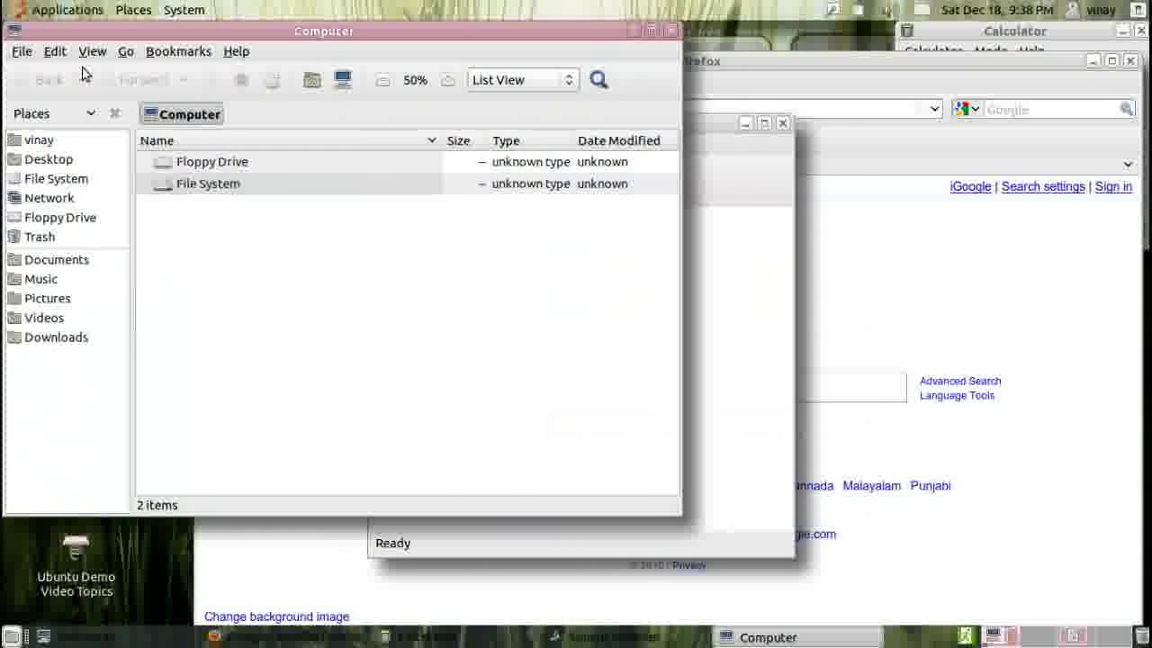
pyautogui.moveTo(257, 35); pyautogui.dragTo(352, 48)
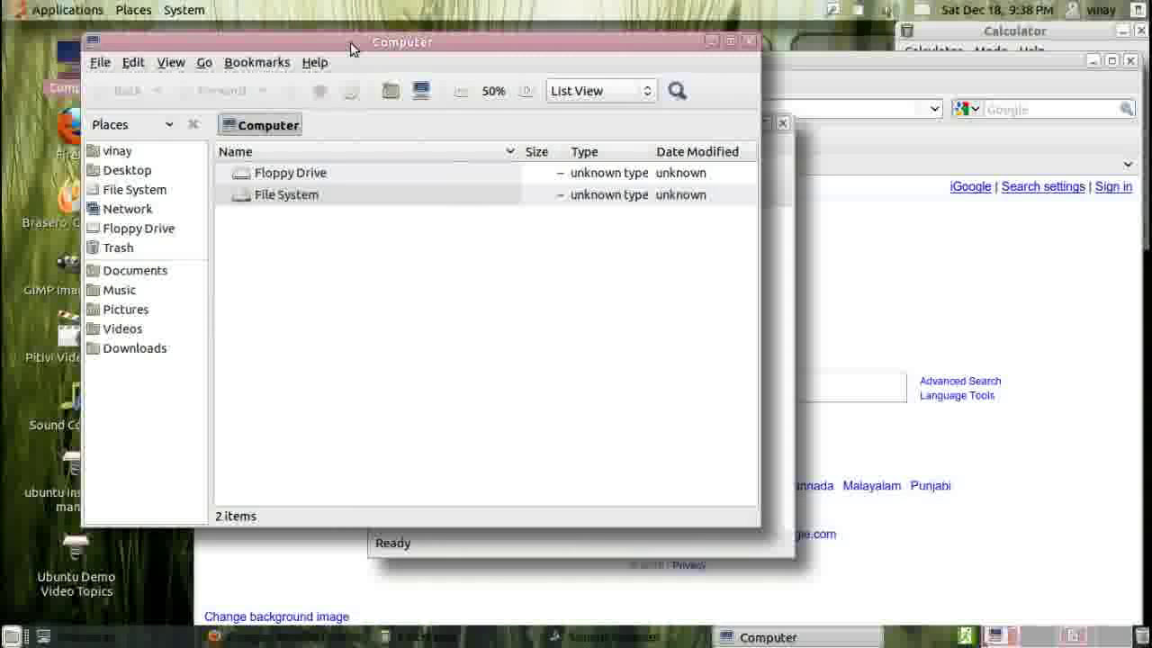
# - Use the Compiz Scale spread to focus Calculator, then bring the Computer window to front
pyautogui.hotkey('shift', 'alt', 'Up')
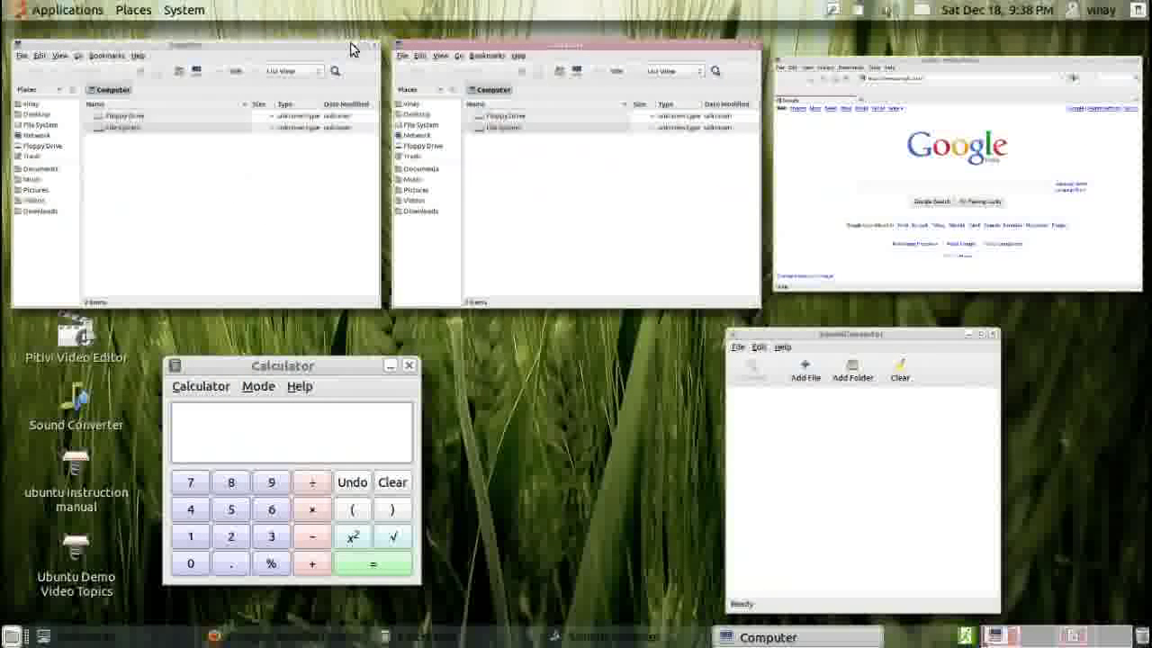
pyautogui.press('Right')
pyautogui.press('Left')
pyautogui.press('Left')
pyautogui.press('Down')
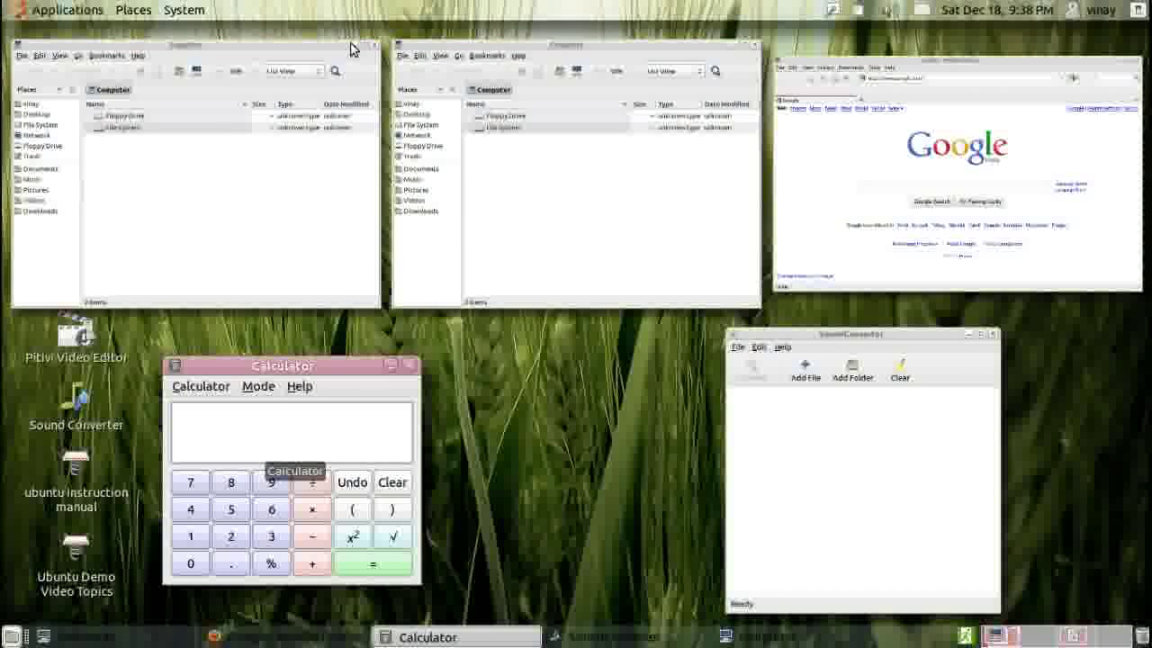
pyautogui.press('Return')
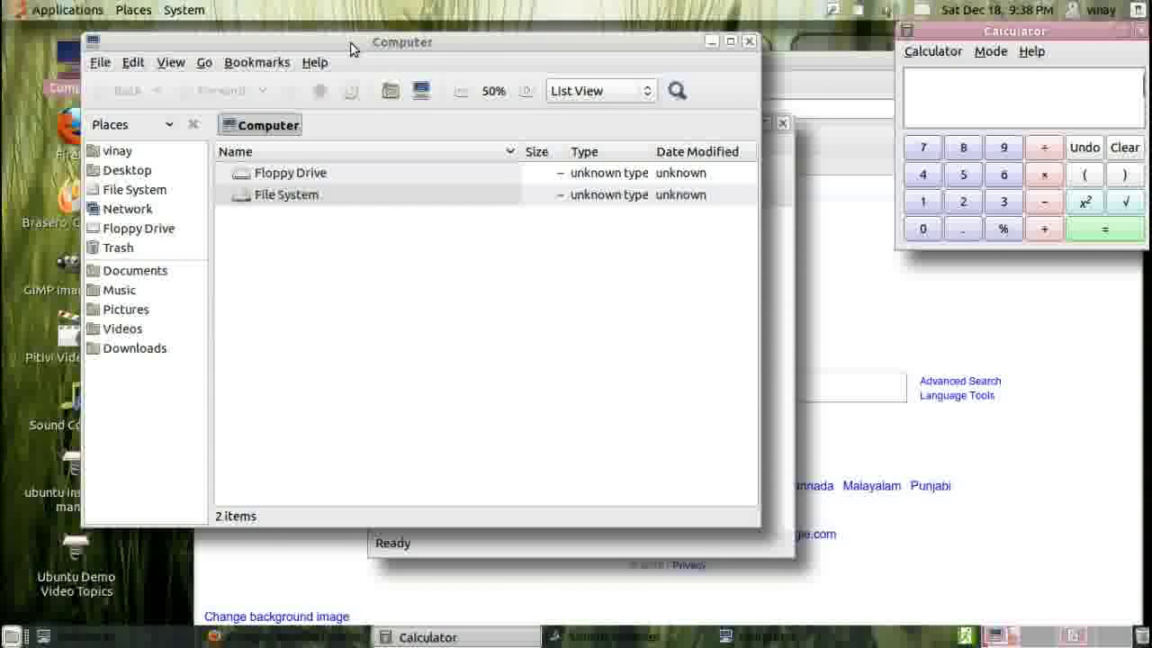
pyautogui.hotkey('shift', 'alt', 'Up')
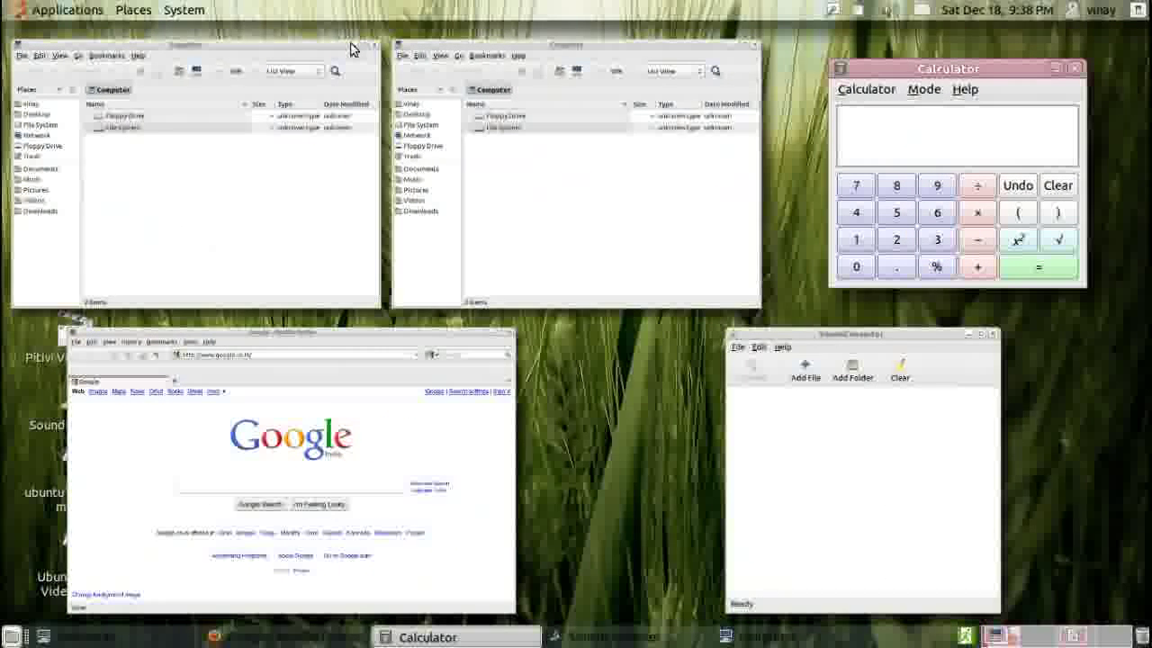
pyautogui.click(351, 49)
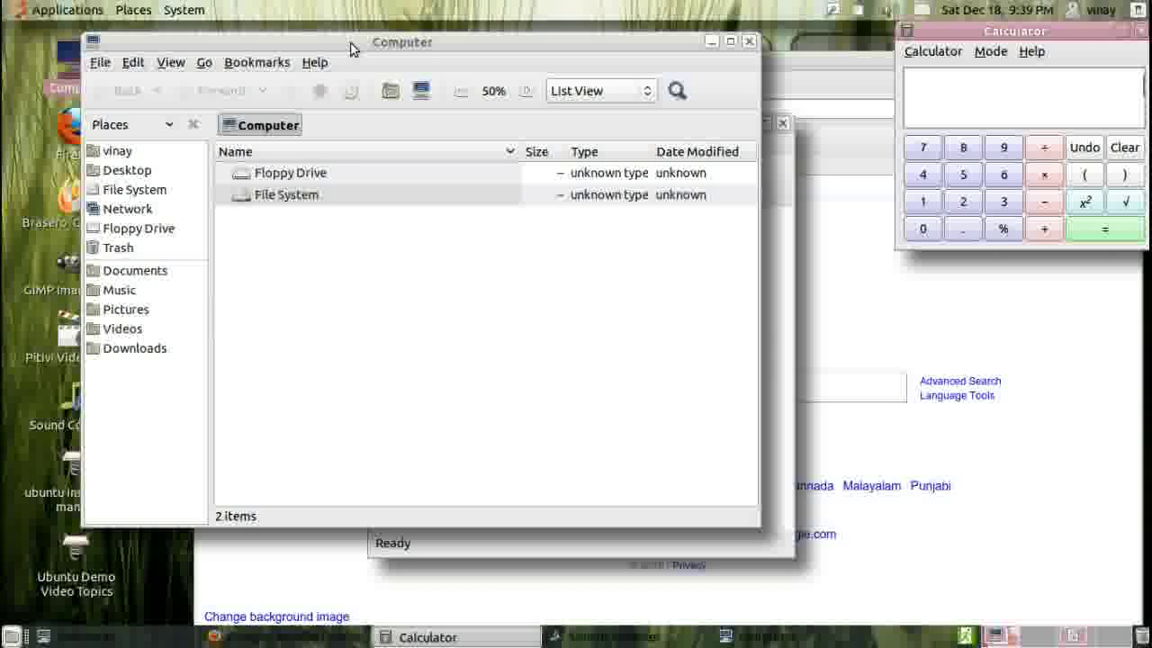
# - Flip through the open windows with the Alt+Tab 3D switcher, then open the screen recorder's options
pyautogui.hotkey('alt', 'Tab')
pyautogui.hotkey('alt', 'Tab')
pyautogui.hotkey('alt', 'Tab')
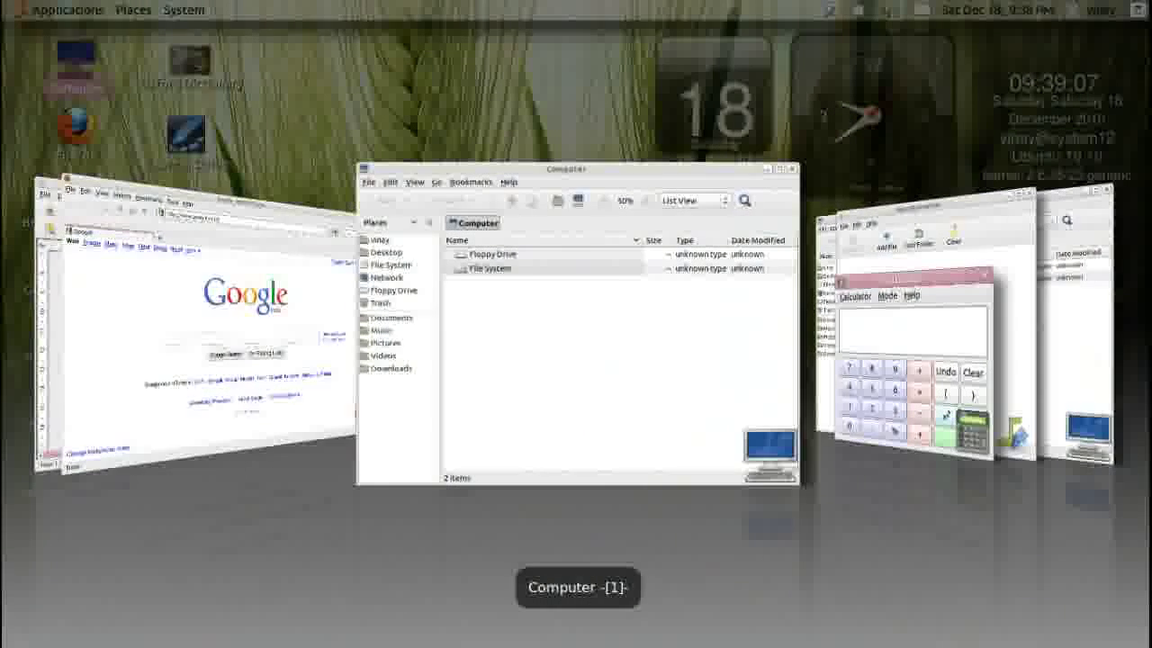
pyautogui.hotkey('alt', 'Tab')
pyautogui.hotkey('alt', 'Tab')
pyautogui.hotkey('alt', 'Tab')
pyautogui.hotkey('alt', 'Tab')
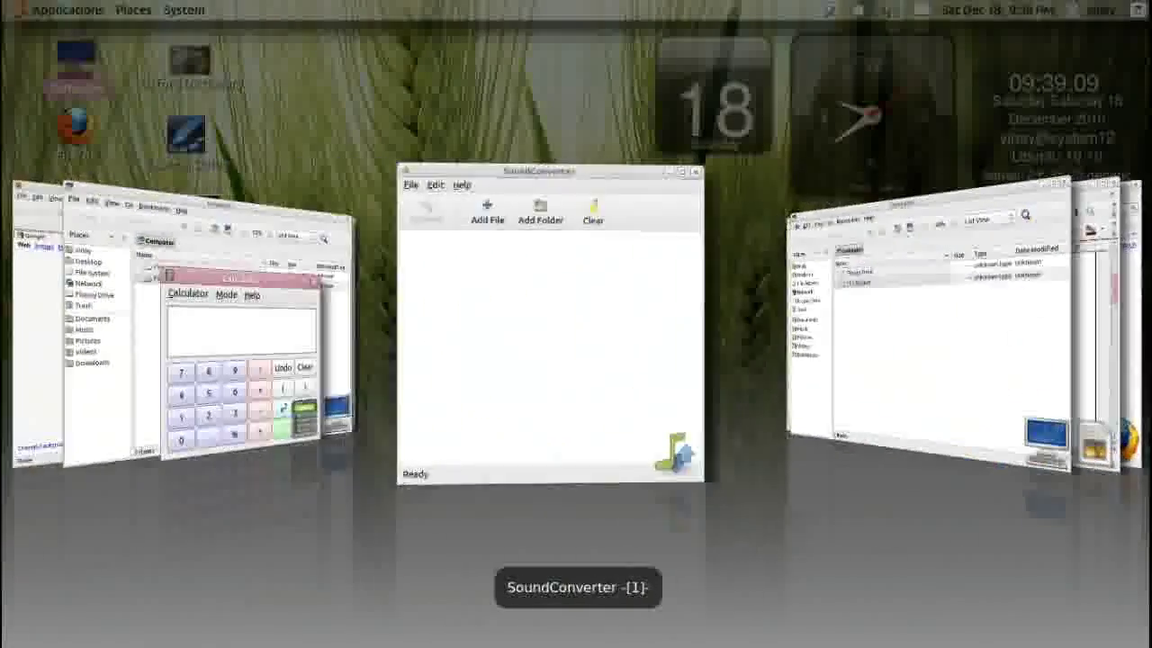
pyautogui.hotkey('alt', 'Tab')
pyautogui.hotkey('alt', 'Tab')
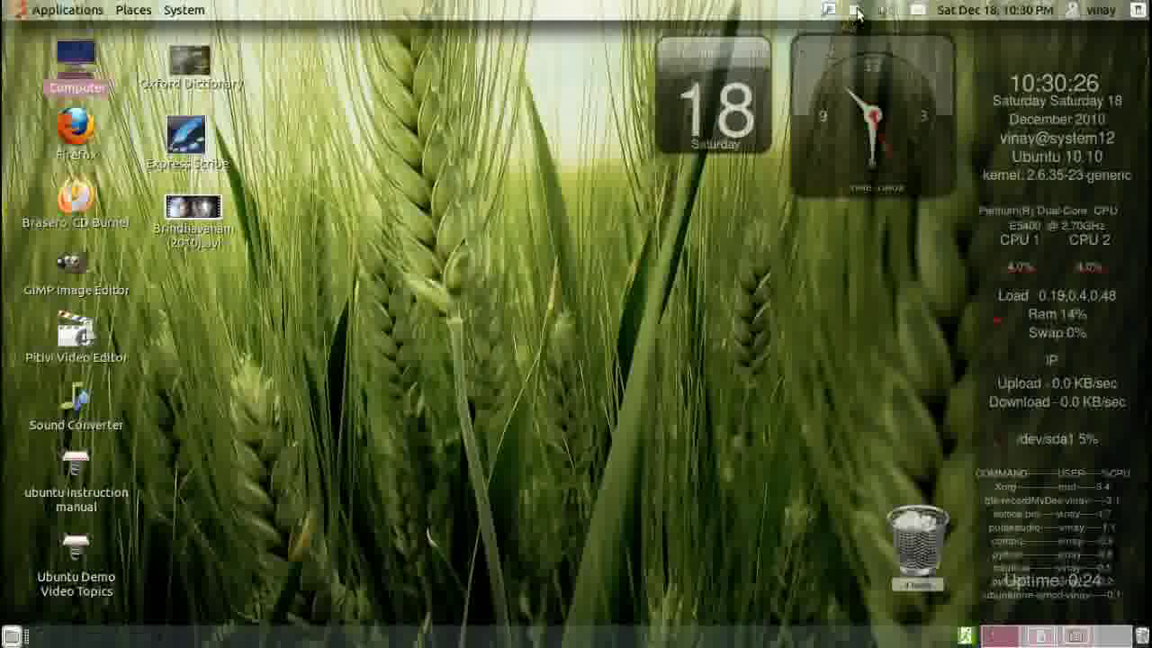
pyautogui.click(856, 10)
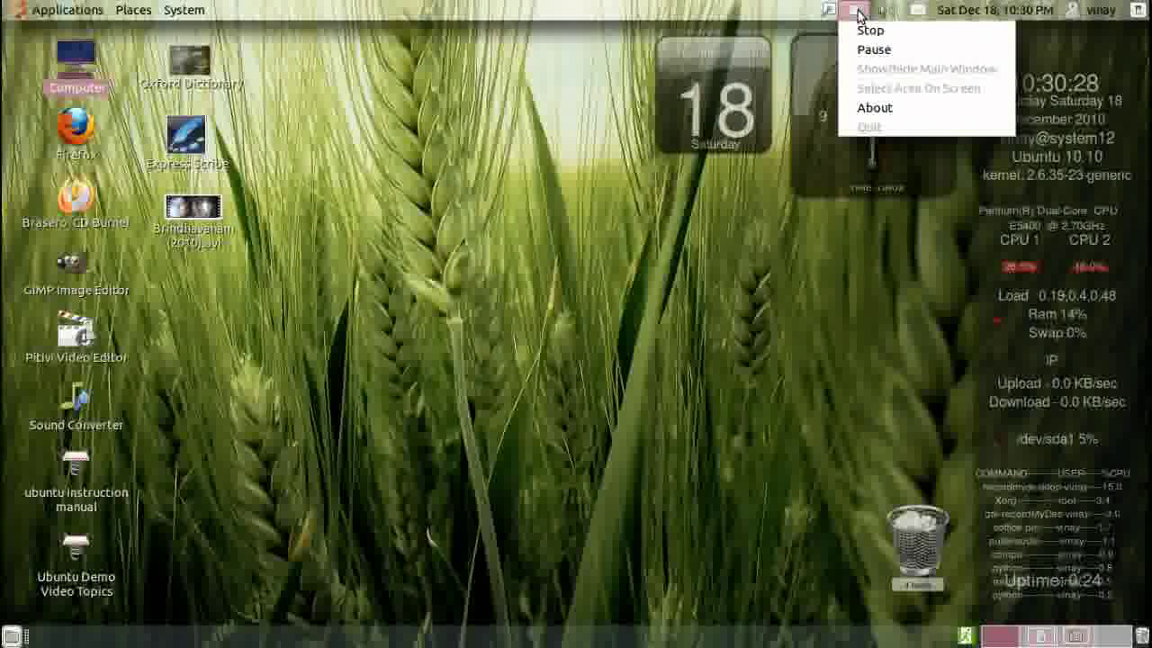